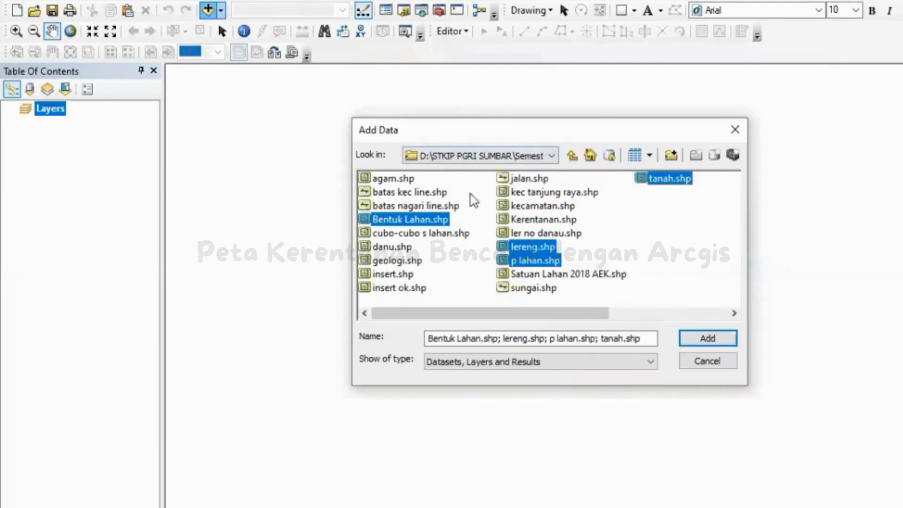
# - Add the Bentuk Lahan, lereng, p lahan and tanah shapefiles to the map
pyautogui.click(703, 338)
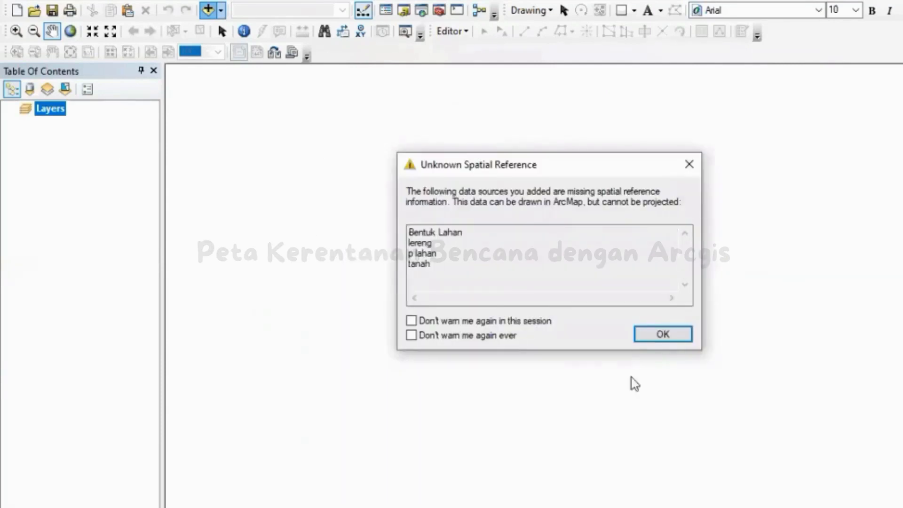
pyautogui.click(650, 334)
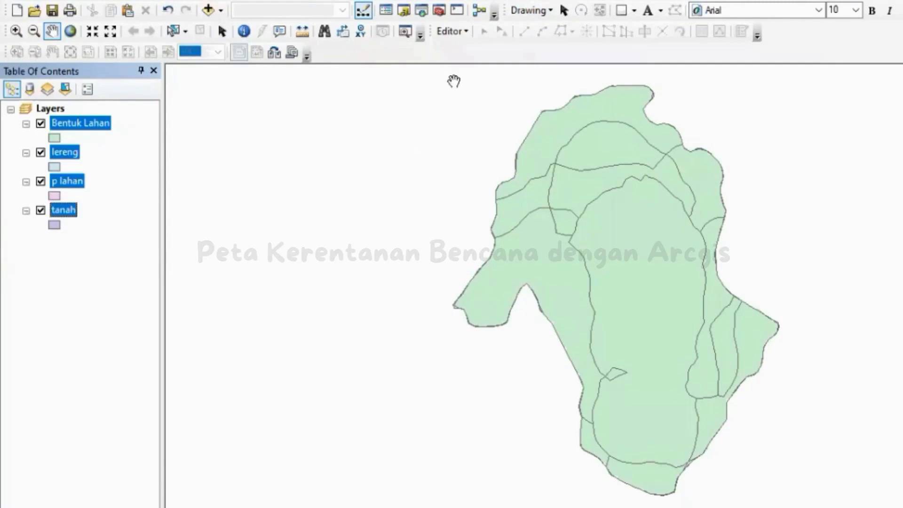
# - Start the Intersect tool with Bentuk Lahan, lereng, p lahan and tanah as its input features
pyautogui.click(262, 1)
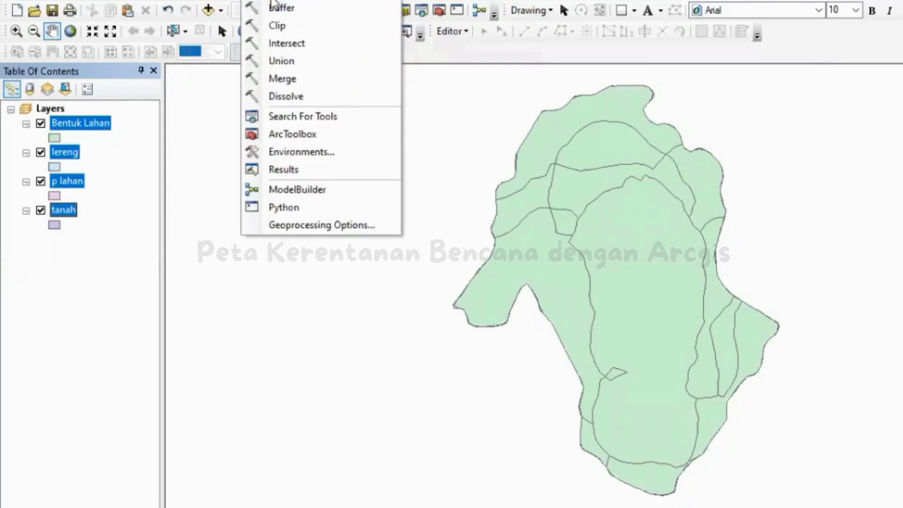
pyautogui.click(315, 47)
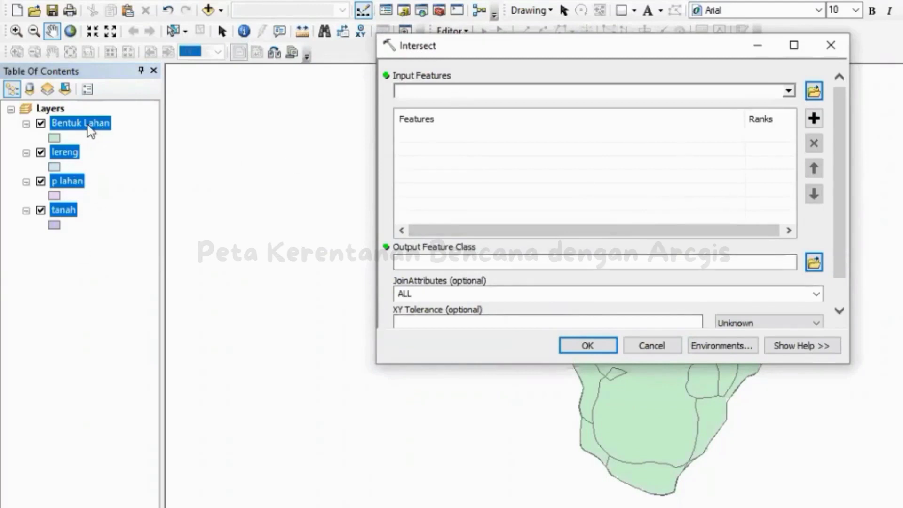
pyautogui.moveTo(91, 132); pyautogui.dragTo(453, 158)
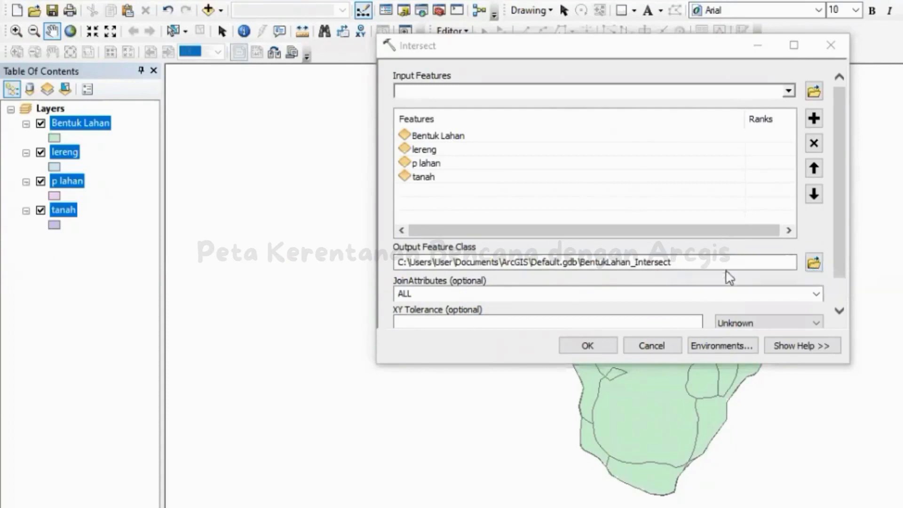
# - Set the Intersect output to a feature class named "kerentanan banjir" in the Praktikum folder and run the tool
pyautogui.click(814, 264)
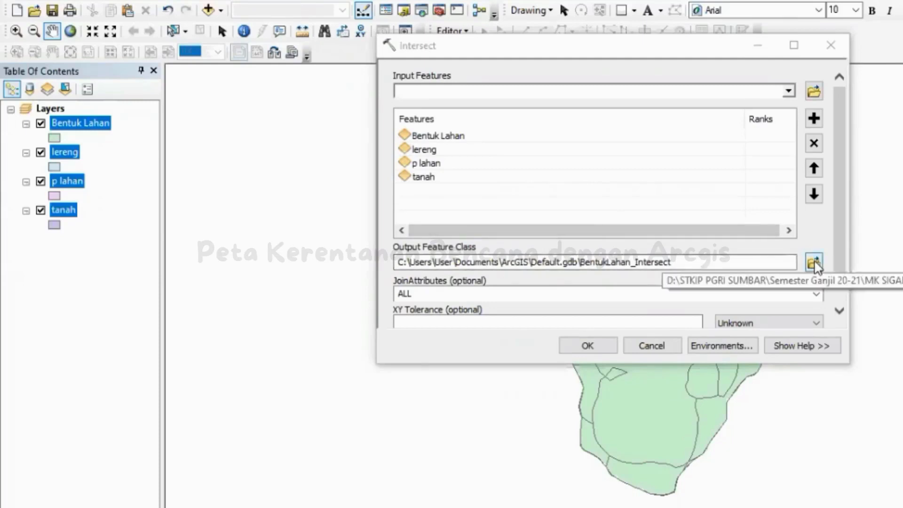
pyautogui.click(814, 264)
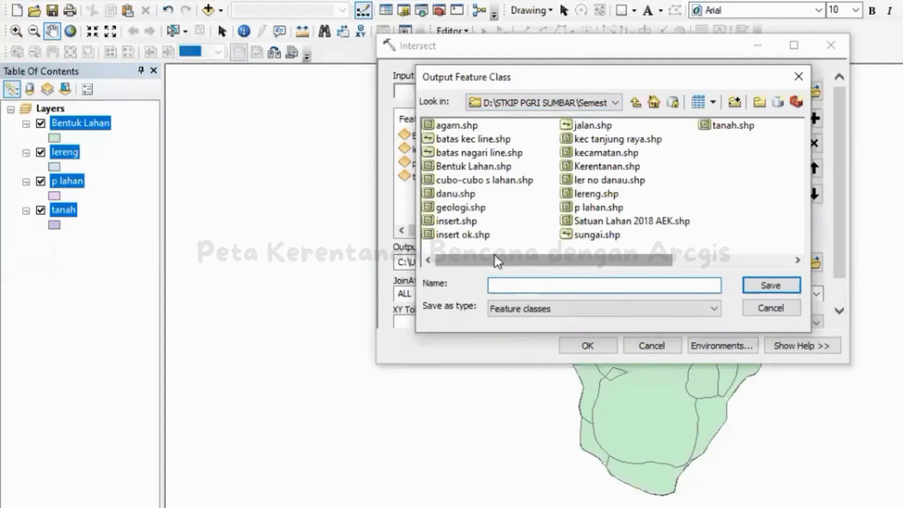
pyautogui.write('kerentanan banjir')
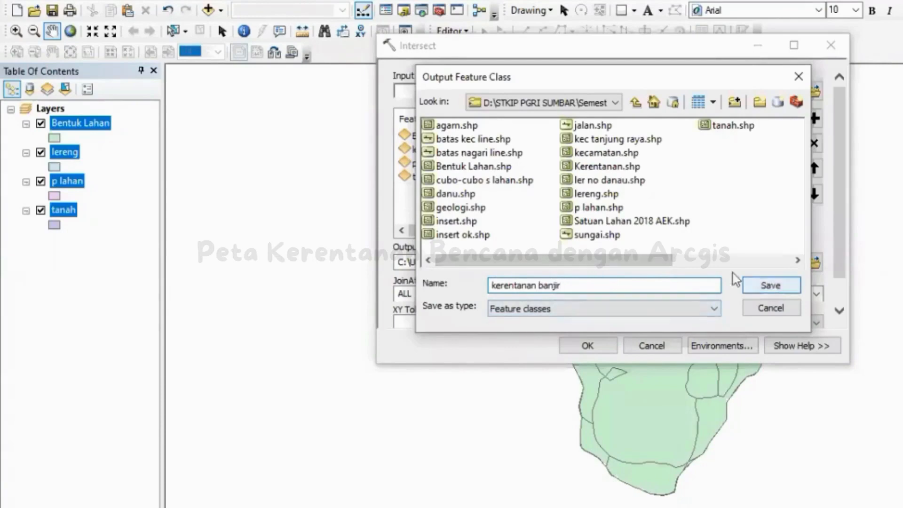
pyautogui.click(754, 280)
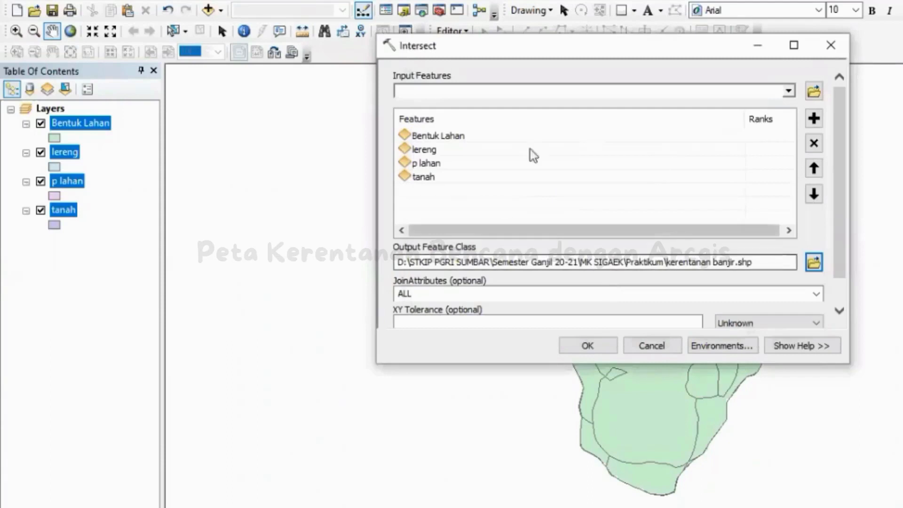
pyautogui.scroll(-1, 644, 195)
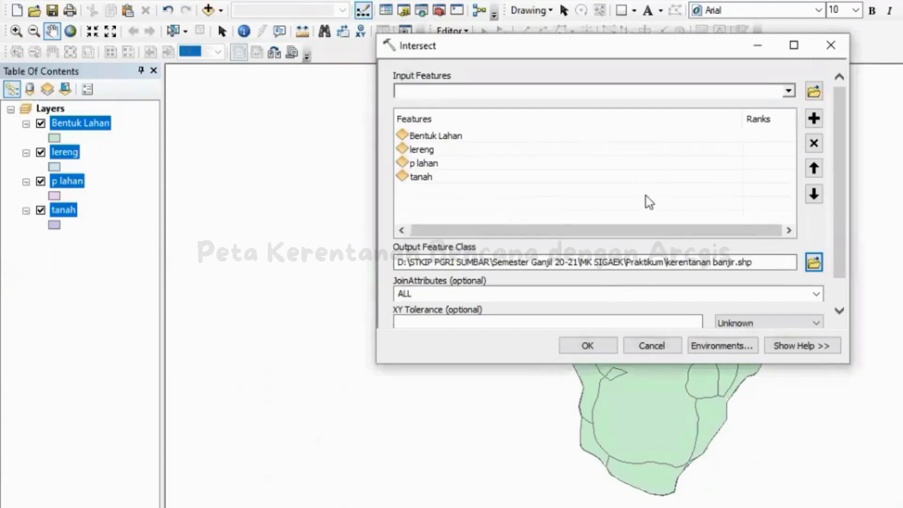
pyautogui.scroll(1, 646, 195)
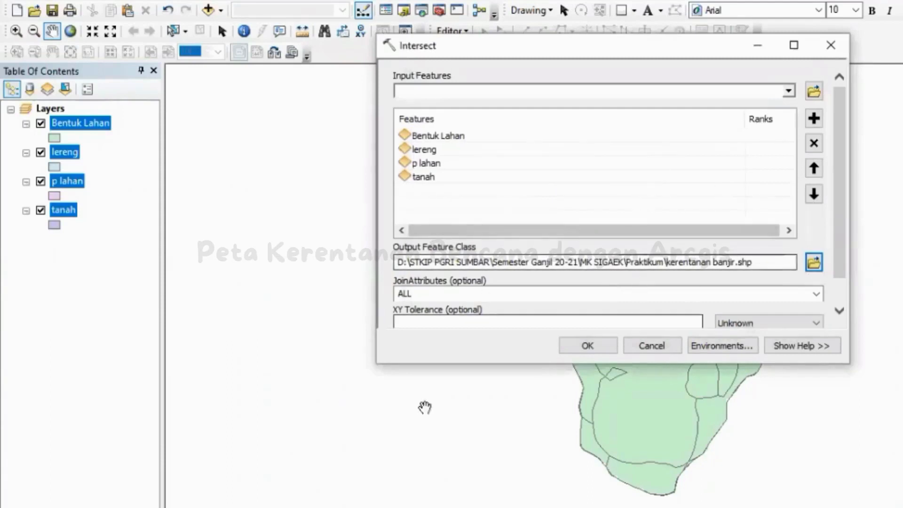
pyautogui.click(582, 350)
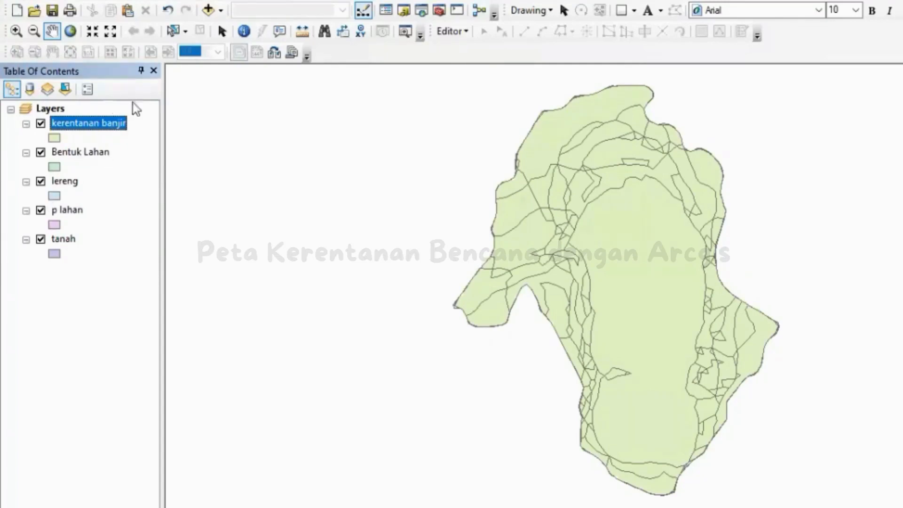
# - Open the attribute table of the kerentanan banjir layer at its last columns
pyautogui.doubleClick(74, 121)
pyautogui.rightClick(74, 120)
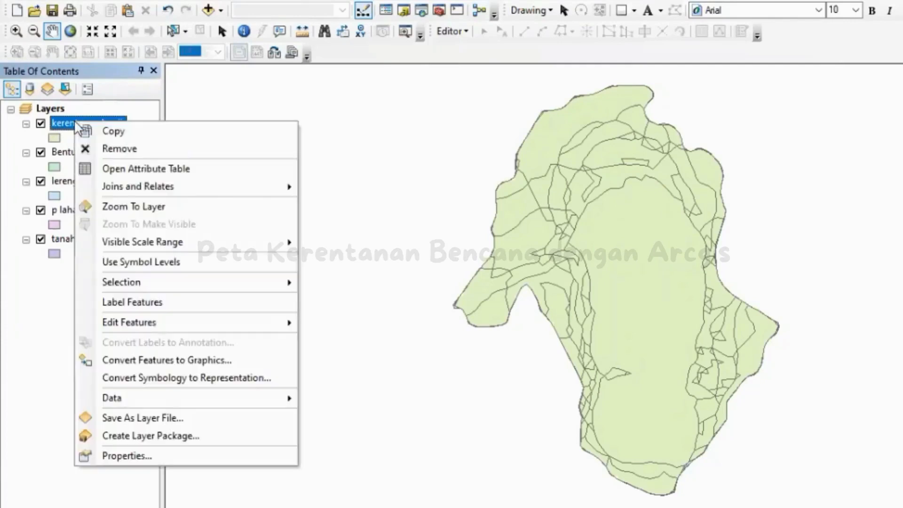
pyautogui.click(161, 177)
pyautogui.moveTo(365, 374); pyautogui.dragTo(705, 368)
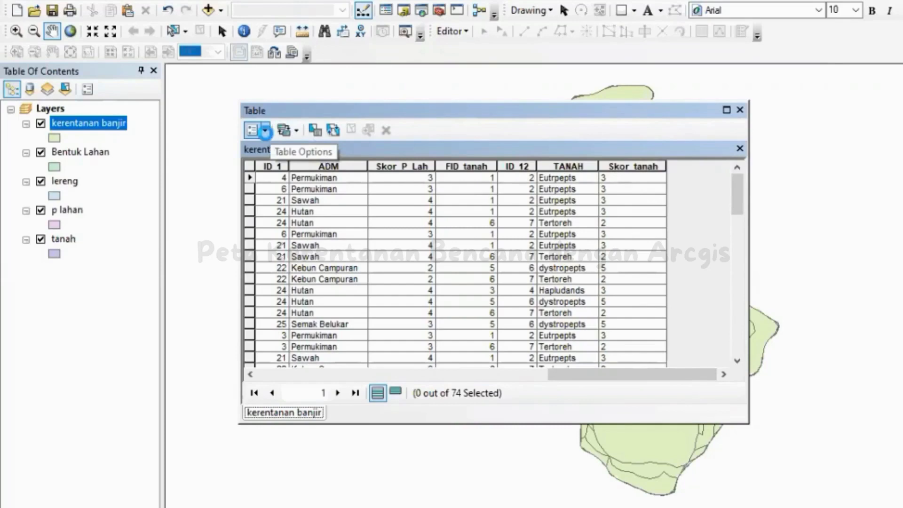
# - Add a field of type Double named "Total Skor", accept the rename to Total_Skor, and narrow its column
pyautogui.click(266, 132)
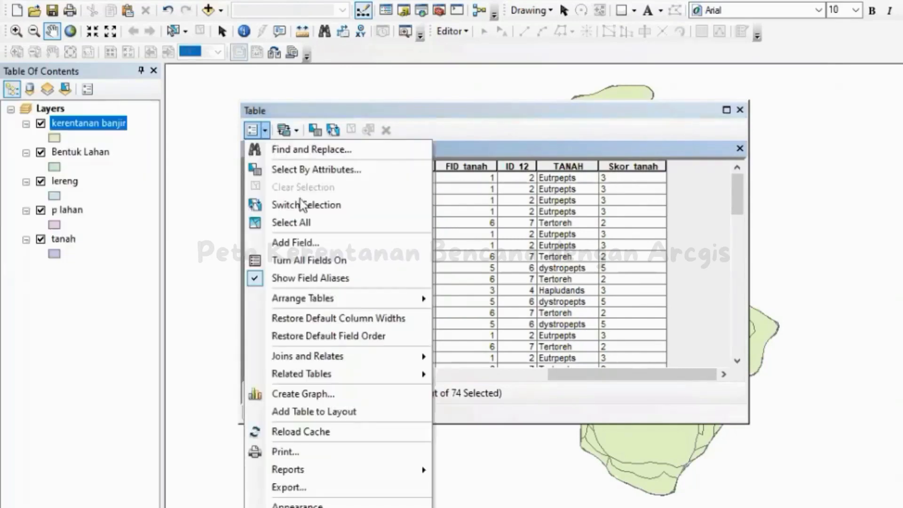
pyautogui.click(316, 244)
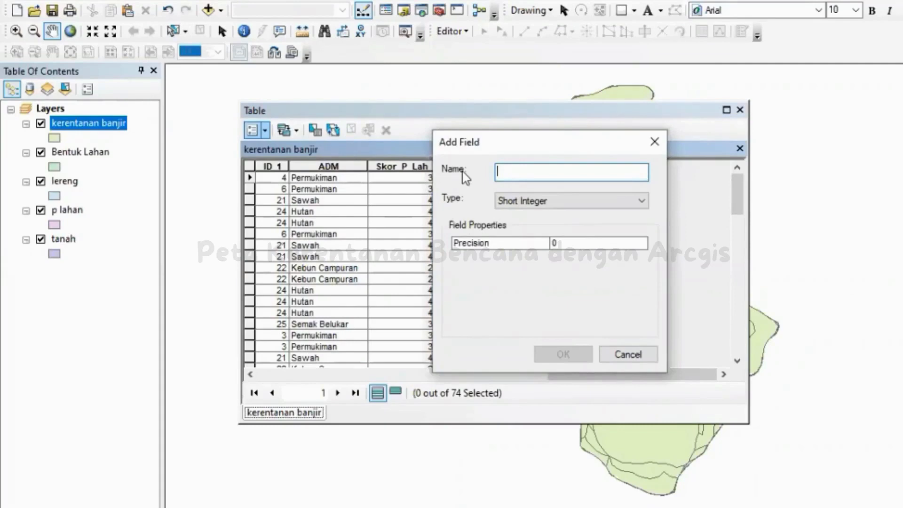
pyautogui.write('Tot')
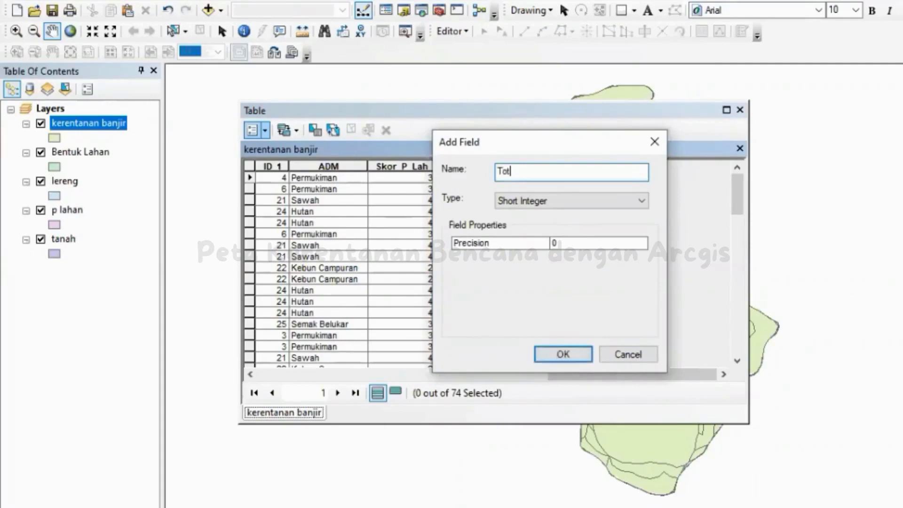
pyautogui.write('al Skor')
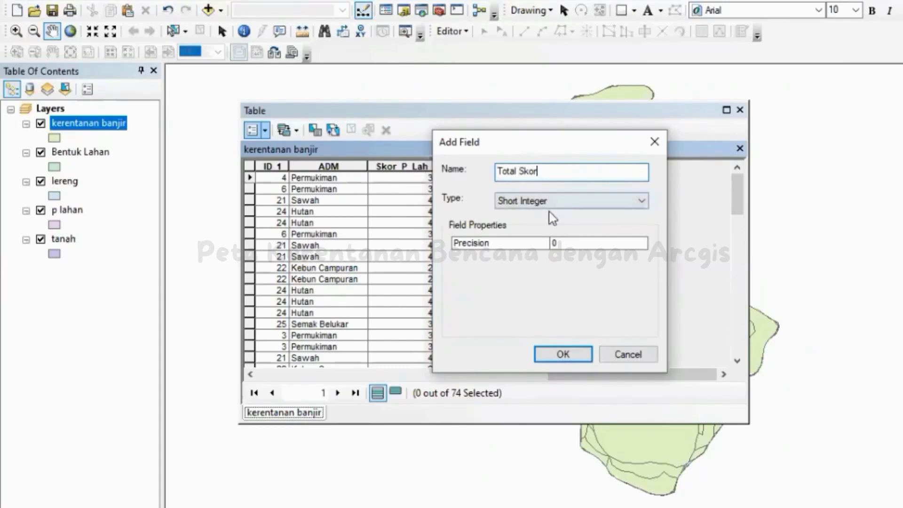
pyautogui.click(564, 201)
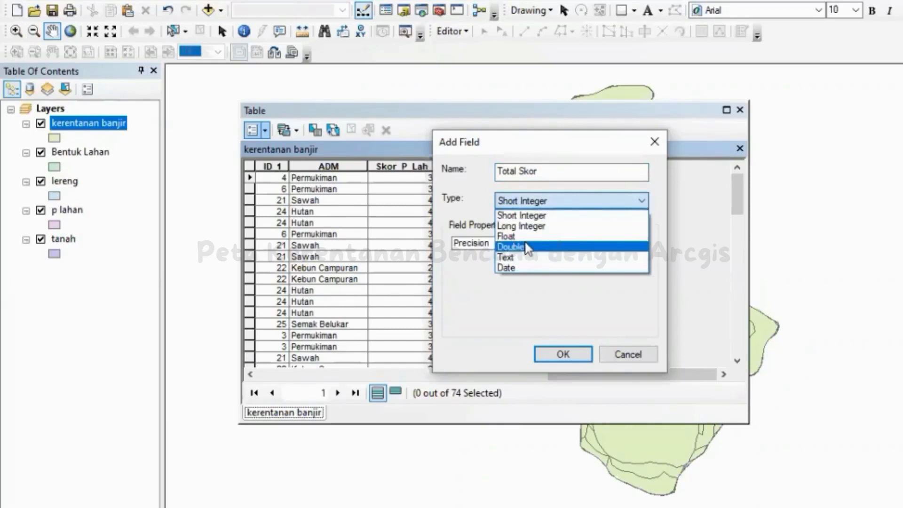
pyautogui.click(527, 249)
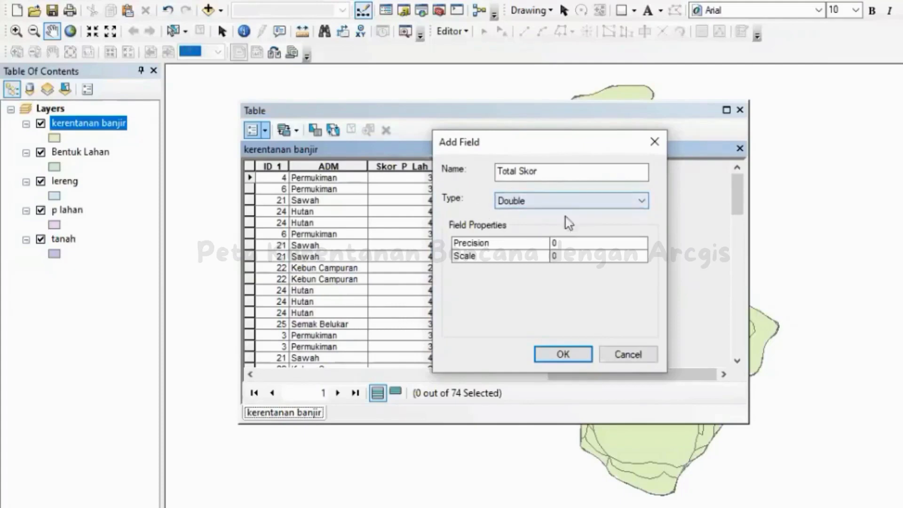
pyautogui.click(563, 355)
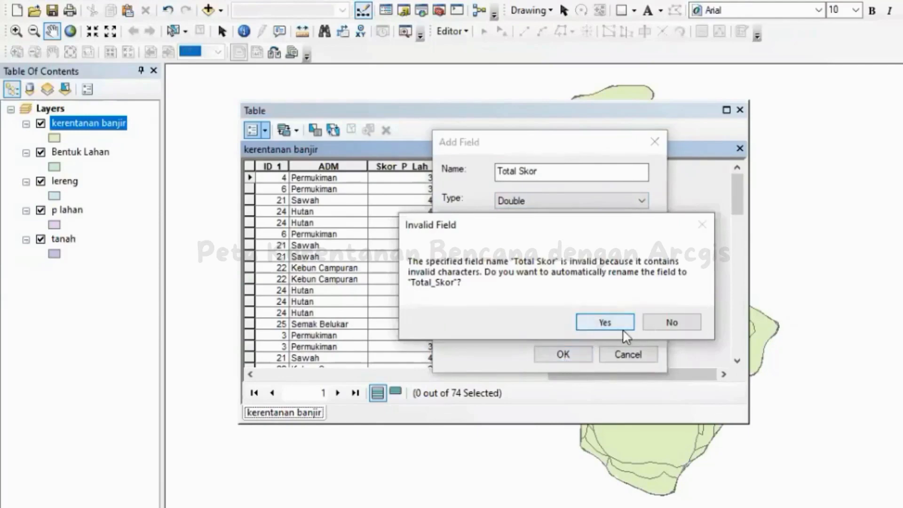
pyautogui.click(606, 321)
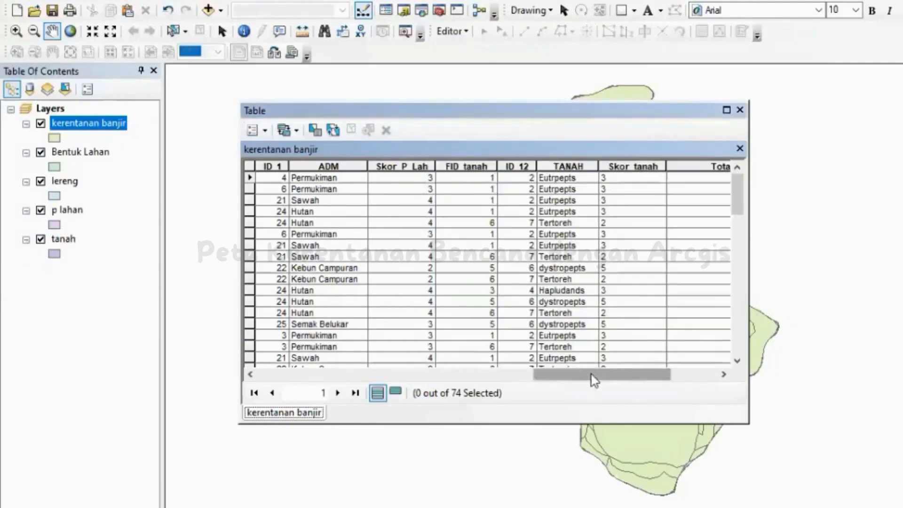
pyautogui.moveTo(594, 380); pyautogui.dragTo(707, 400)
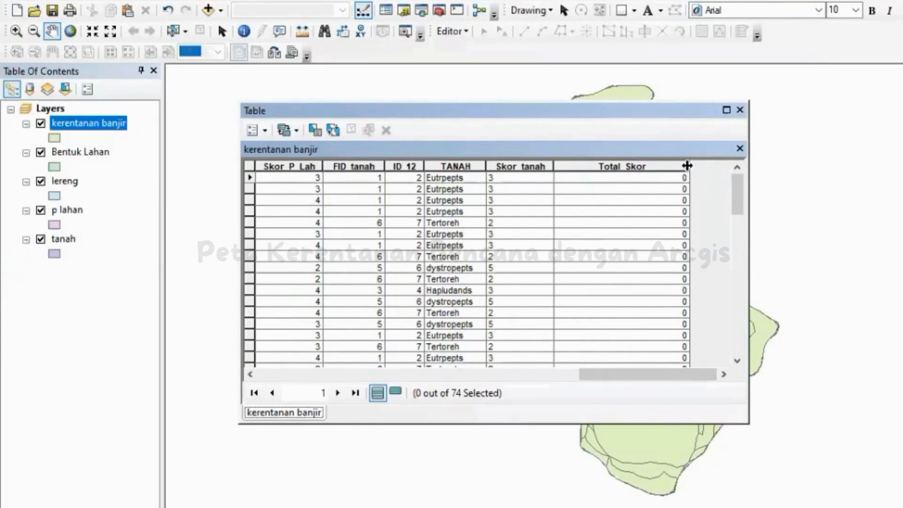
pyautogui.moveTo(682, 162); pyautogui.dragTo(629, 179)
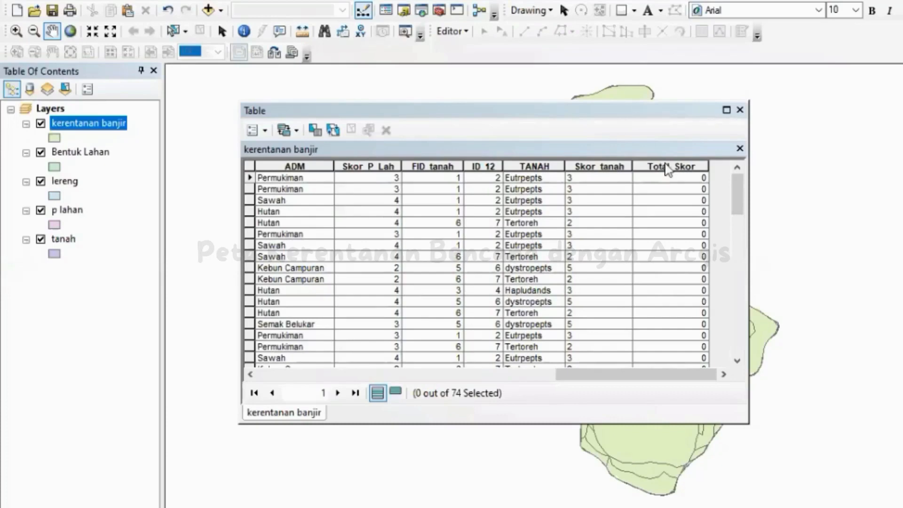
pyautogui.click(667, 167)
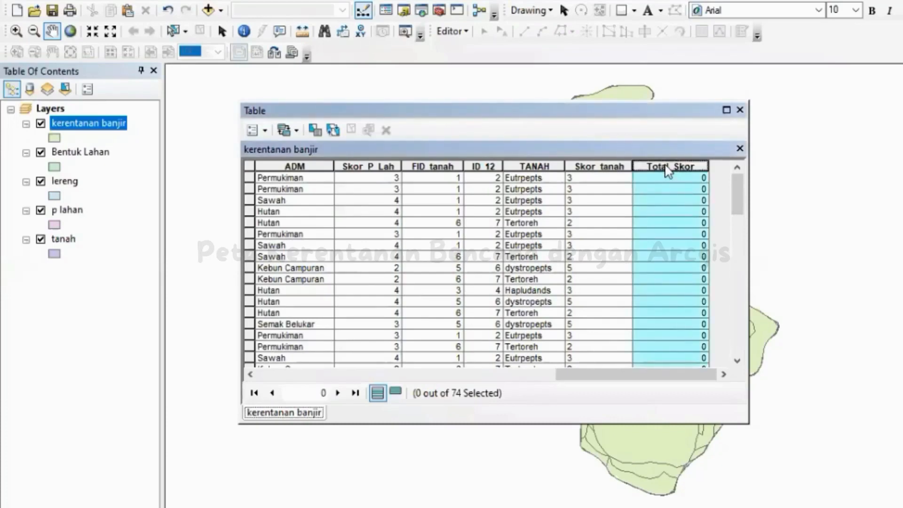
pyautogui.rightClick(668, 170)
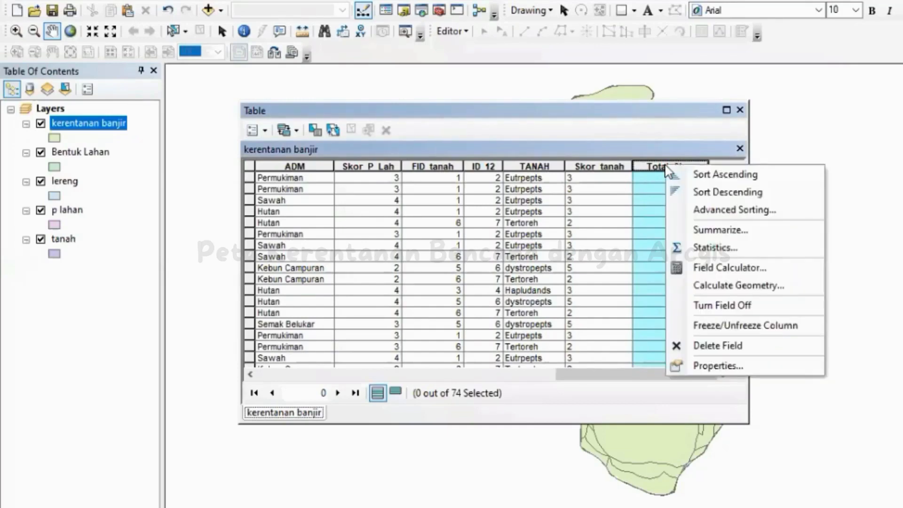
pyautogui.click(757, 278)
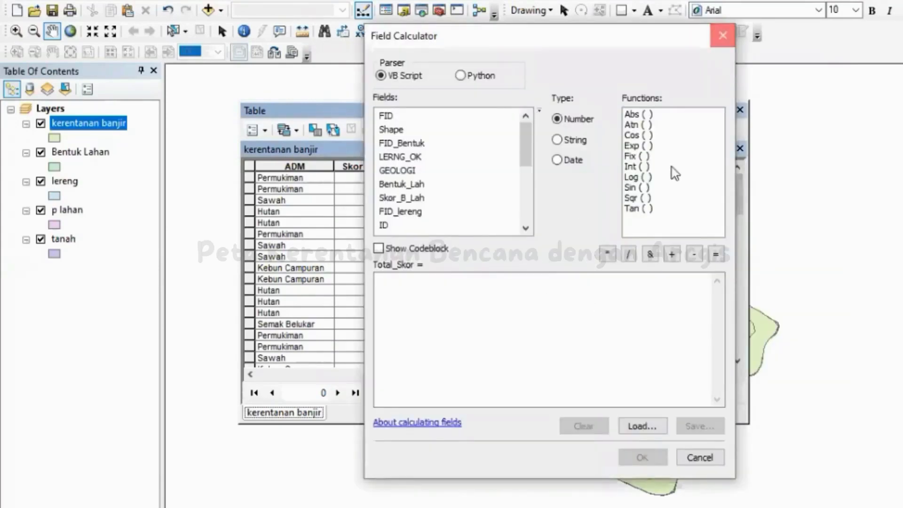
pyautogui.click(722, 36)
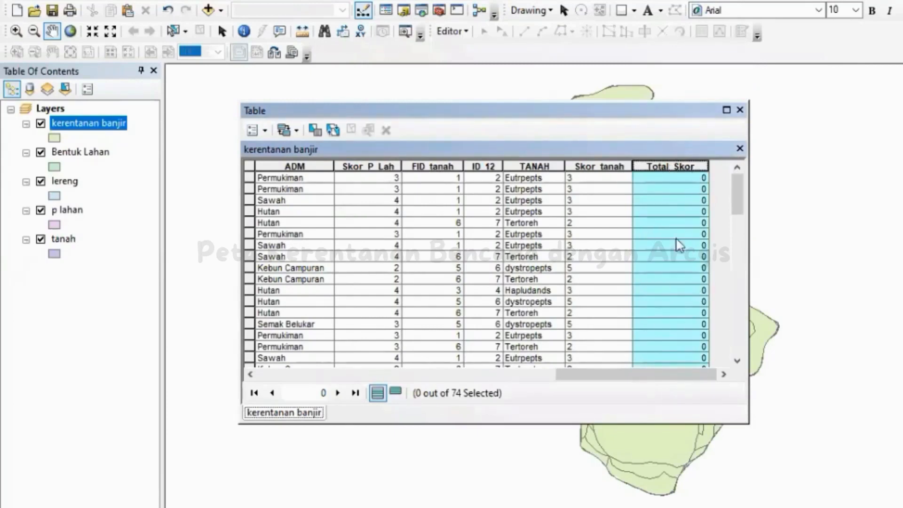
# - Open the Field Calculator for Total_Skor and enter the first weighted term, ( [Skor_B_Lah] *4)
pyautogui.rightClick(665, 172)
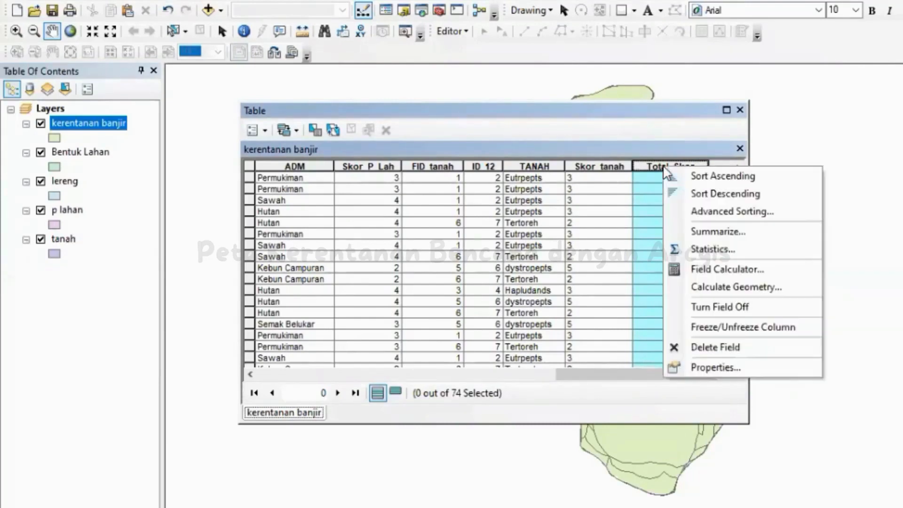
pyautogui.click(718, 272)
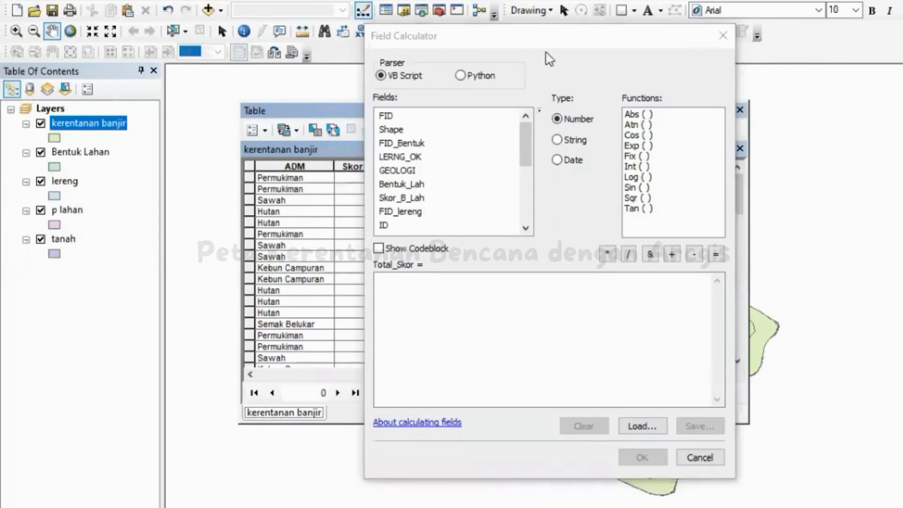
pyautogui.click(472, 291)
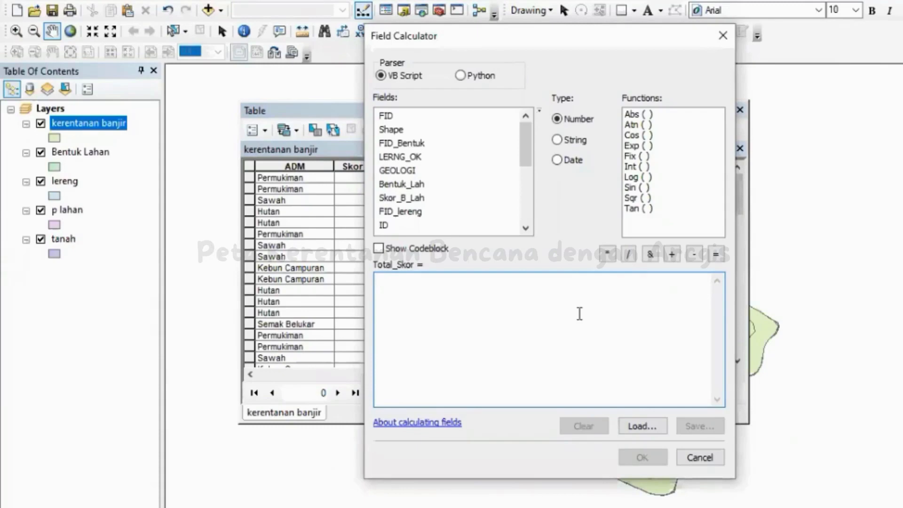
pyautogui.write('(')
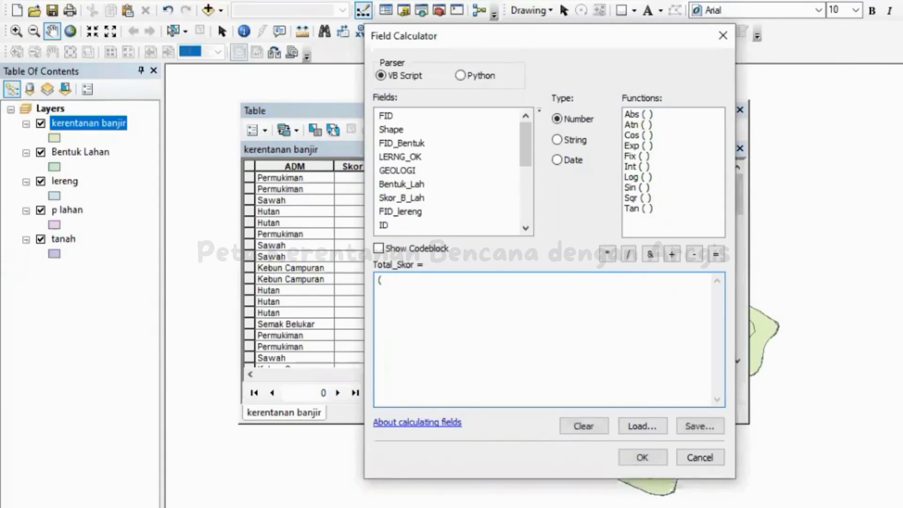
pyautogui.click(412, 198)
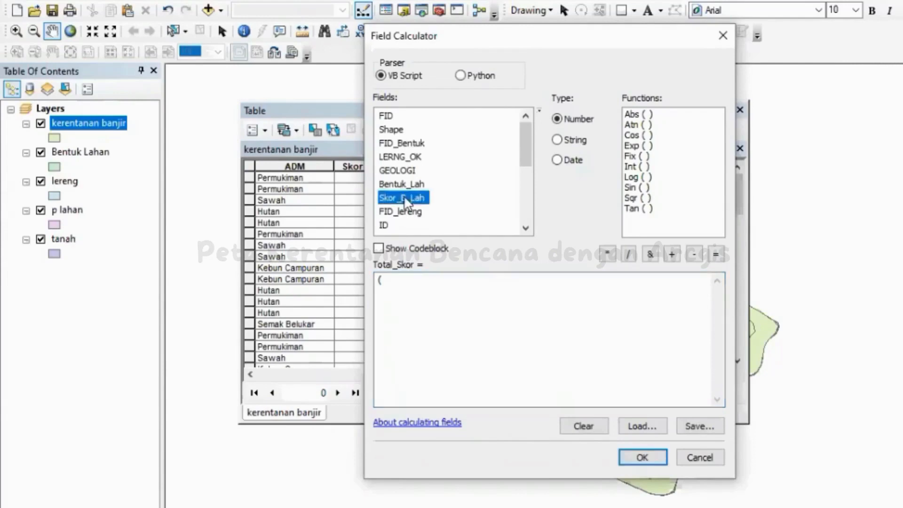
pyautogui.doubleClick(404, 198)
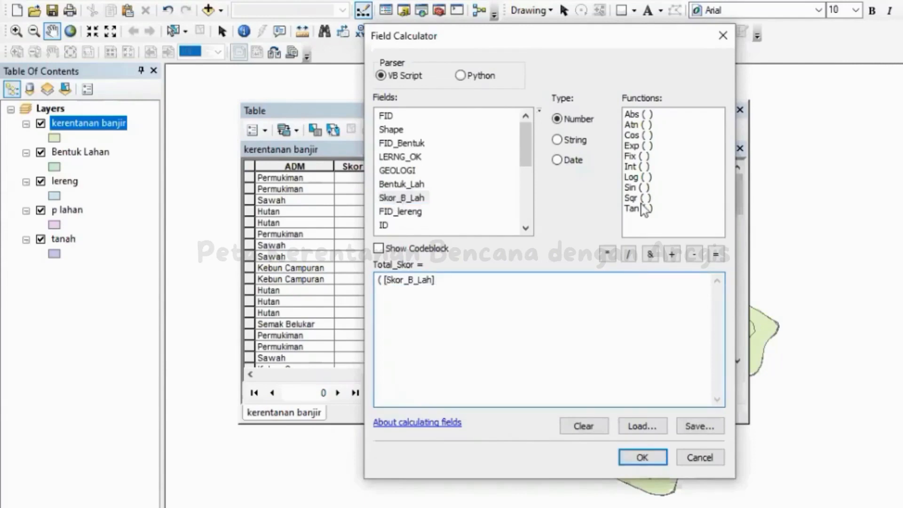
pyautogui.click(608, 254)
pyautogui.hotkey('alt', 'Tab')
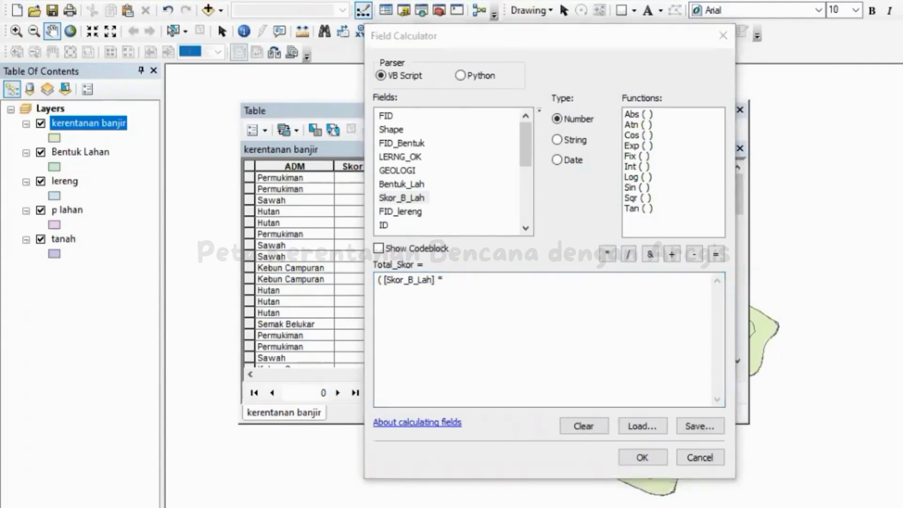
pyautogui.click(494, 311)
pyautogui.write('4')
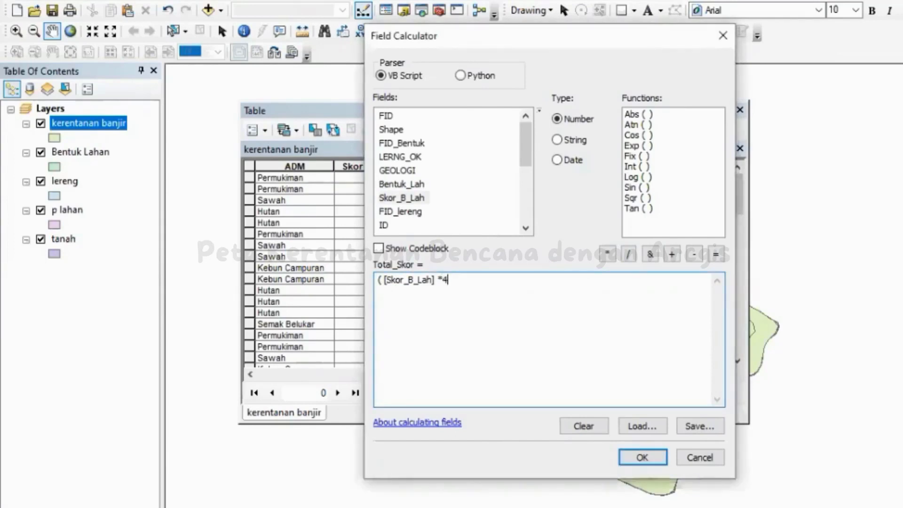
pyautogui.write(')')
# - Add the slope score term +( [skor_leren] *3) to the Total_Skor expression
pyautogui.click(668, 260)
pyautogui.write('(')
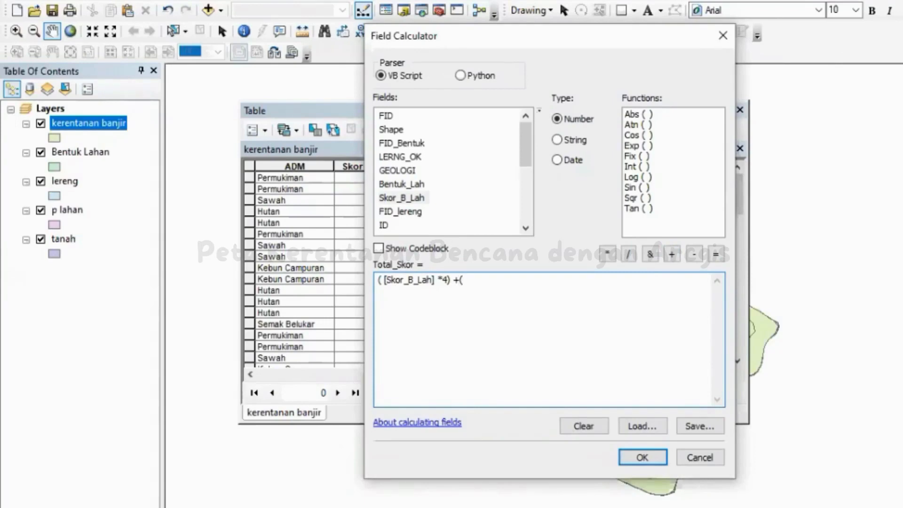
pyautogui.hotkey('alt', 'Tab')
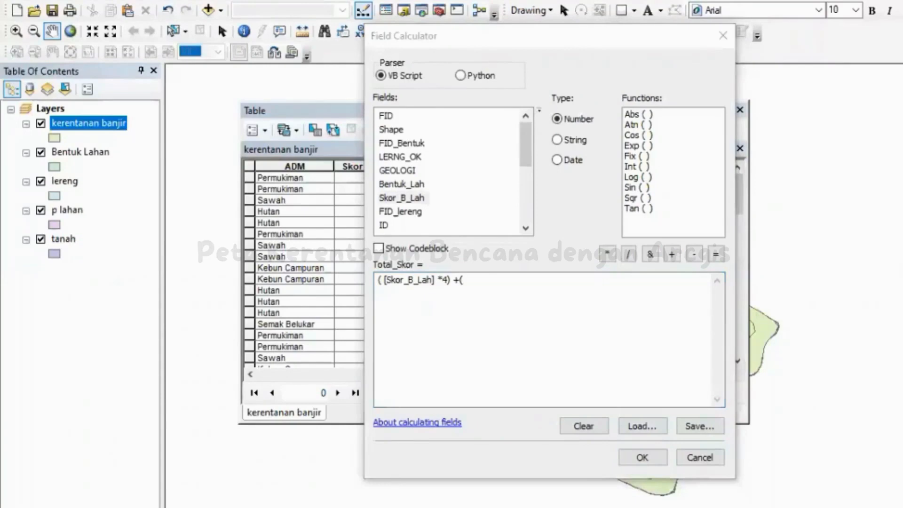
pyautogui.hotkey('alt', 'Tab')
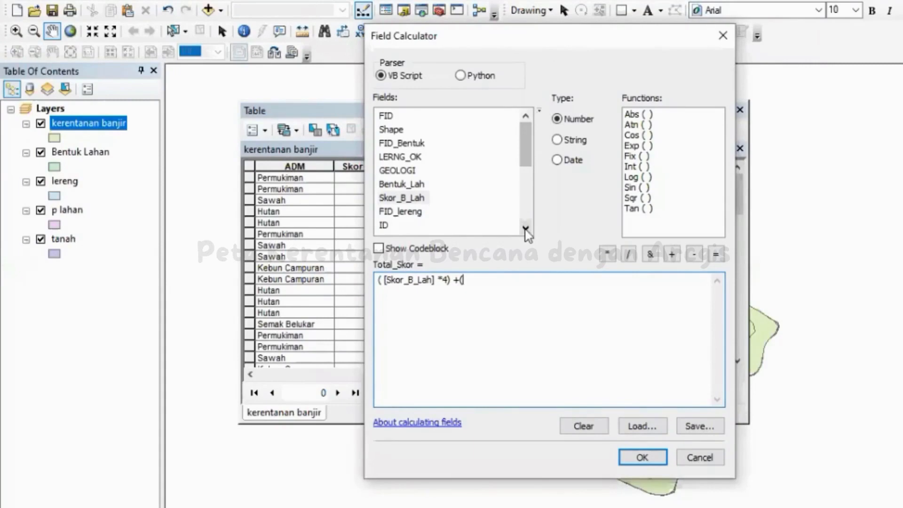
pyautogui.scroll(-2, 527, 232)
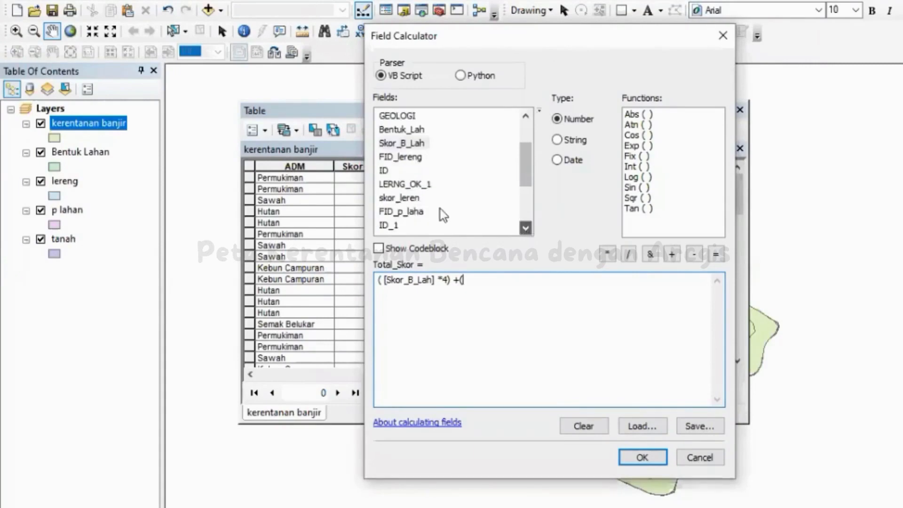
pyautogui.click(410, 198)
pyautogui.doubleClick(410, 198)
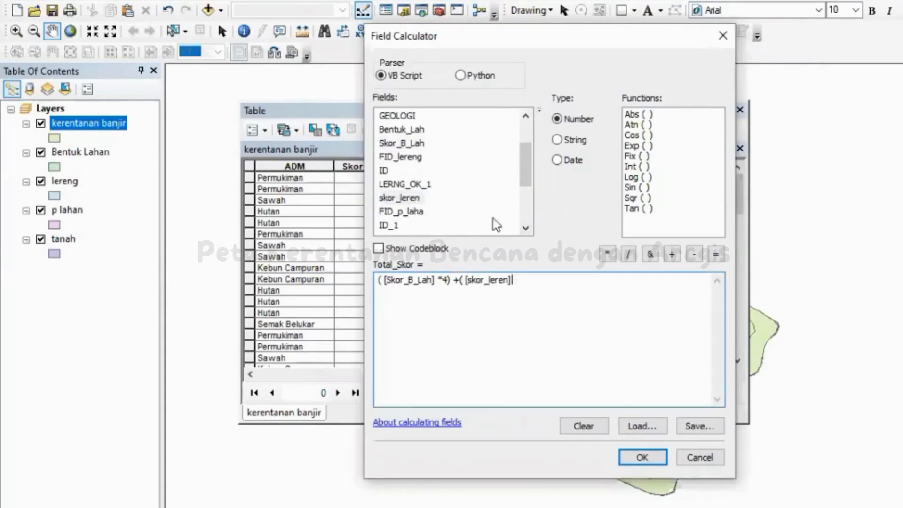
pyautogui.click(607, 254)
pyautogui.write('3)')
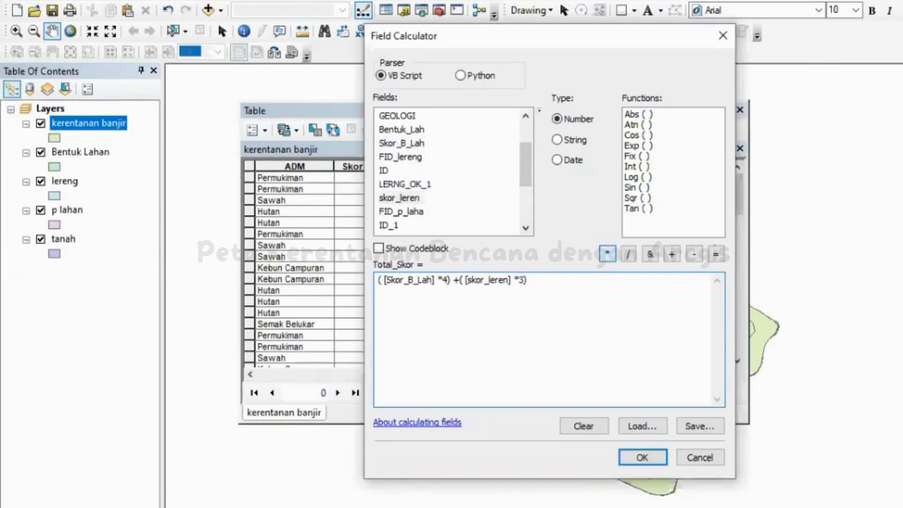
# - Add the land-use score term +( [Skor_P_Lah] *1.5) to the Total_Skor expression
pyautogui.click(673, 256)
pyautogui.write('(')
pyautogui.click(526, 228)
pyautogui.click(526, 228)
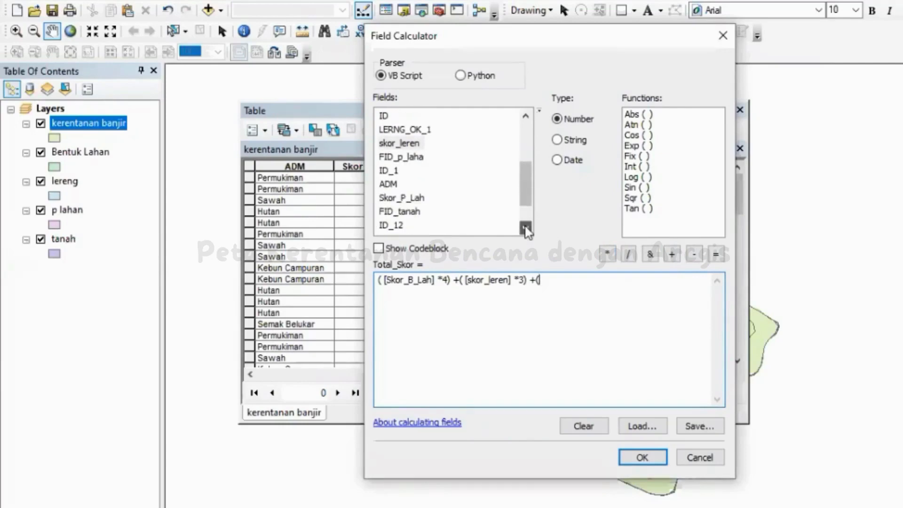
pyautogui.doubleClick(416, 198)
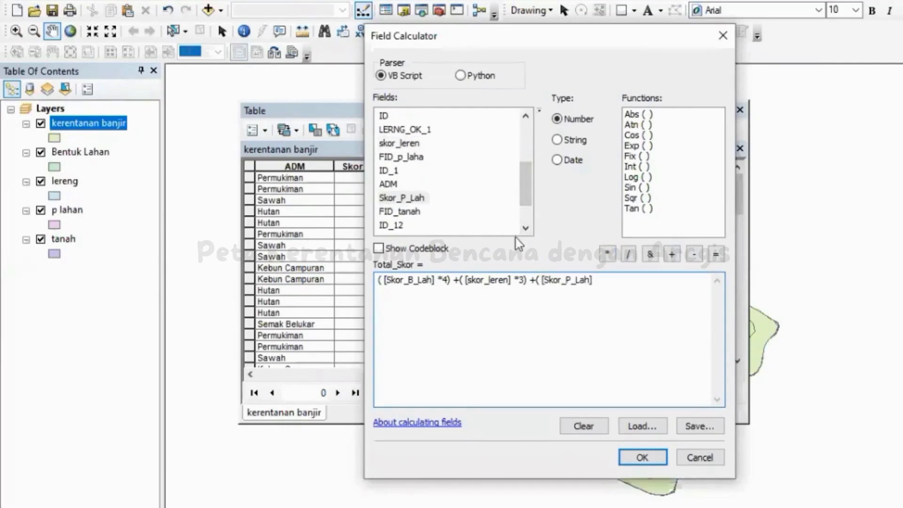
pyautogui.click(607, 254)
pyautogui.write('1.5)')
# - Add the soil score term +( [Skor_tanah] *1.5) to the expression and run the Total_Skor calculation
pyautogui.click(672, 254)
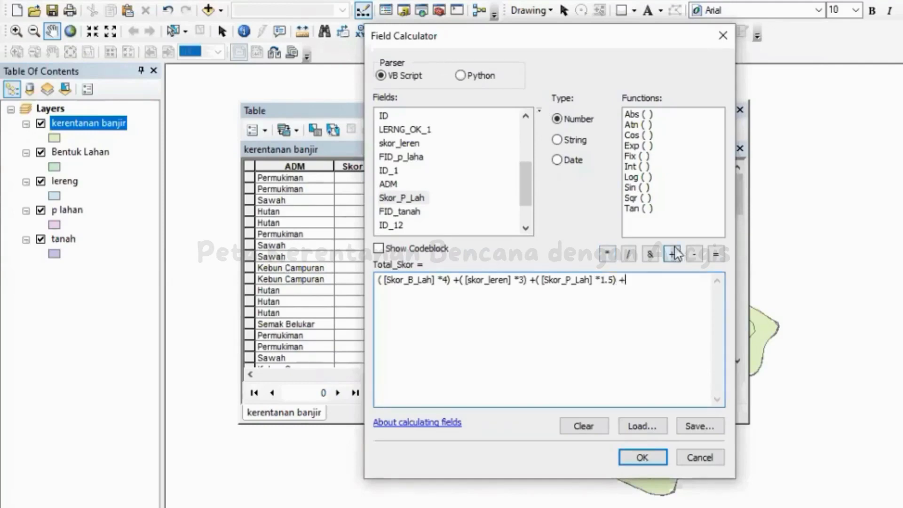
pyautogui.click(526, 229)
pyautogui.click(525, 230)
pyautogui.click(526, 229)
pyautogui.click(412, 213)
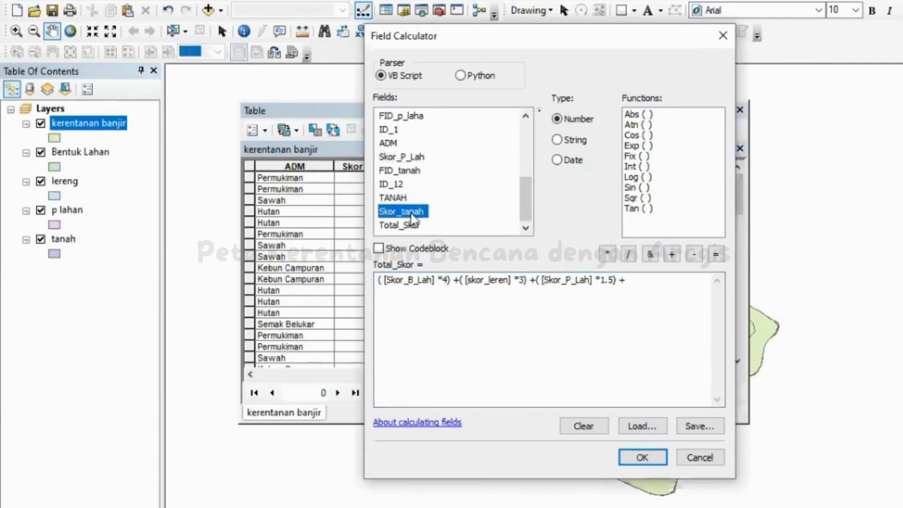
pyautogui.click(677, 290)
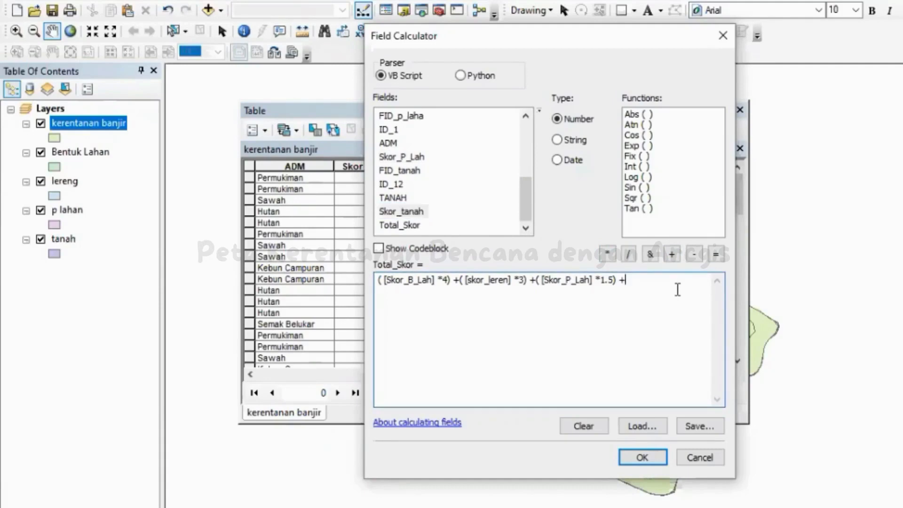
pyautogui.write('(')
pyautogui.doubleClick(408, 213)
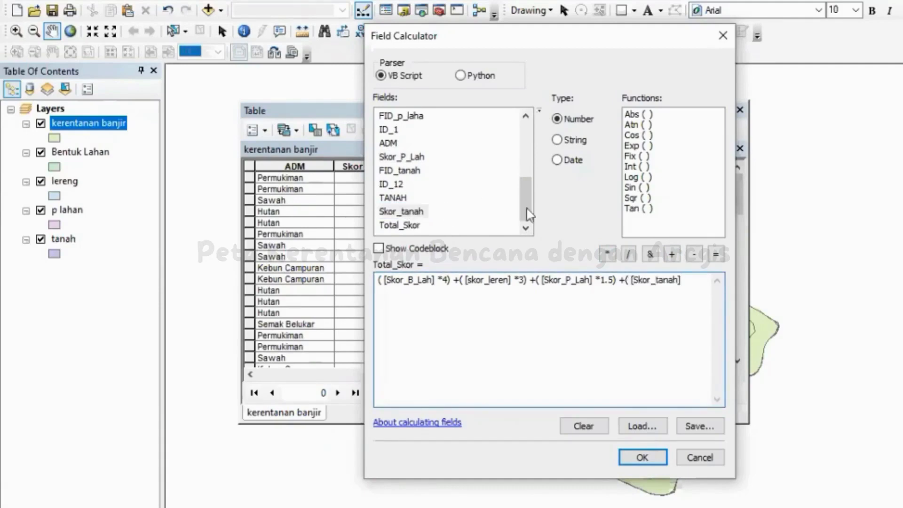
pyautogui.click(607, 254)
pyautogui.click(644, 372)
pyautogui.write('1.5)')
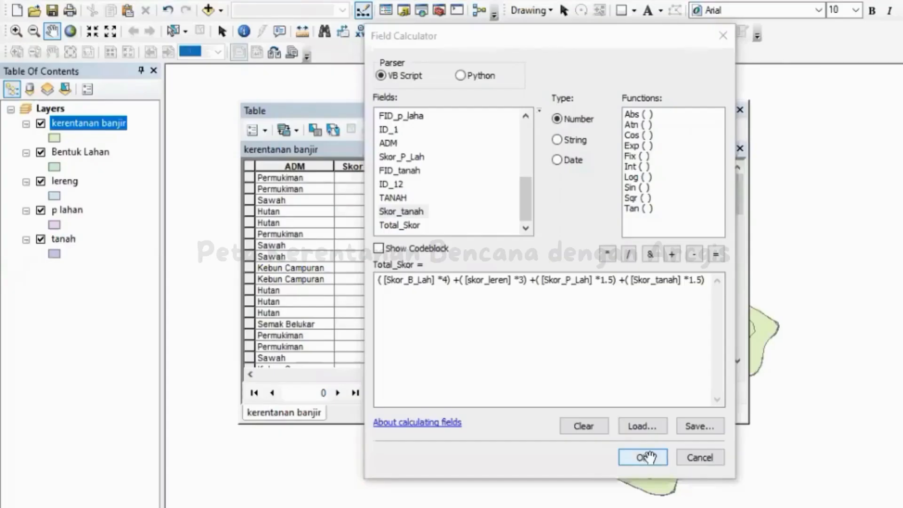
pyautogui.click(648, 458)
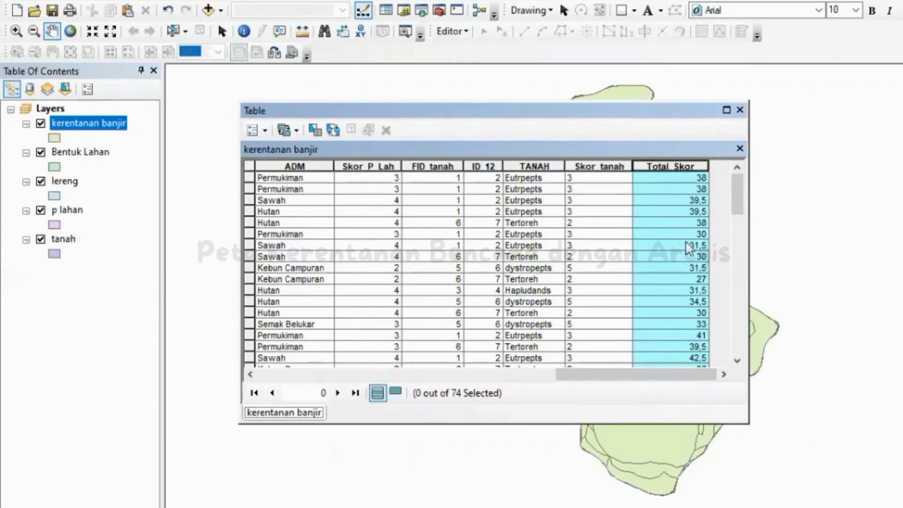
# - Sort the attribute table by Total_Skor in ascending order and look through the calculated scores
pyautogui.rightClick(684, 174)
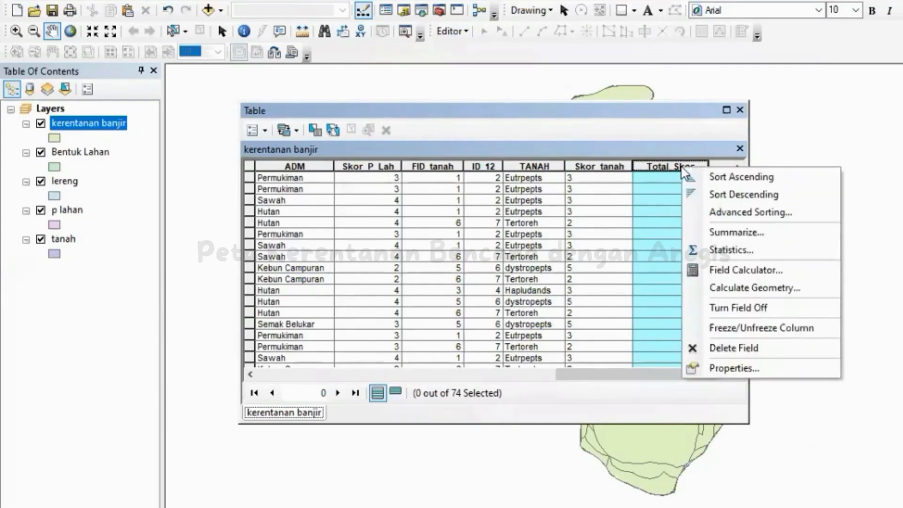
pyautogui.click(709, 182)
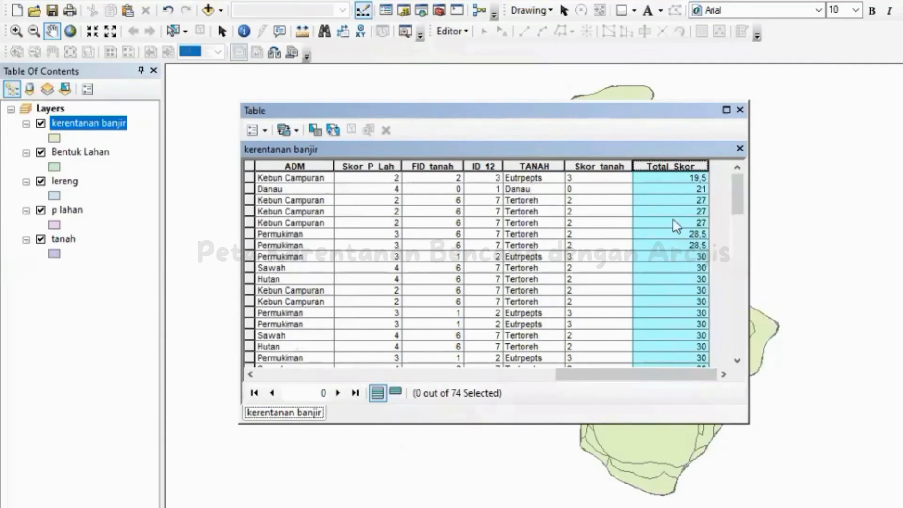
pyautogui.scroll(-10, 681, 210)
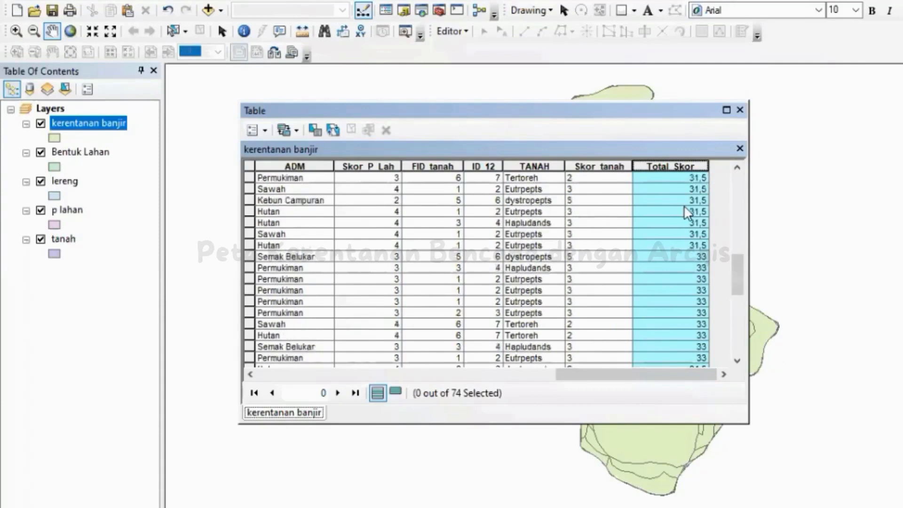
pyautogui.scroll(-5, 690, 212)
pyautogui.scroll(15, 694, 213)
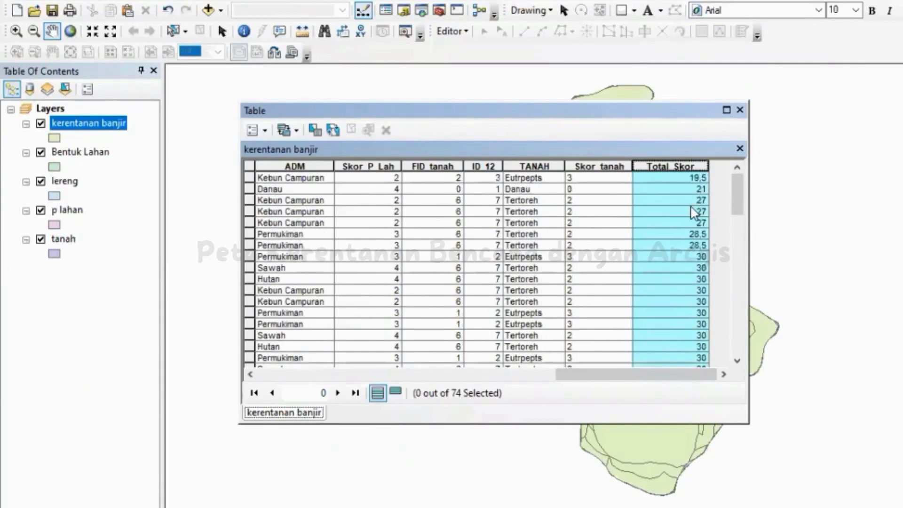
# - Sort Total_Skor in descending order to check the highest scores, and return it to ascending order
pyautogui.rightClick(670, 170)
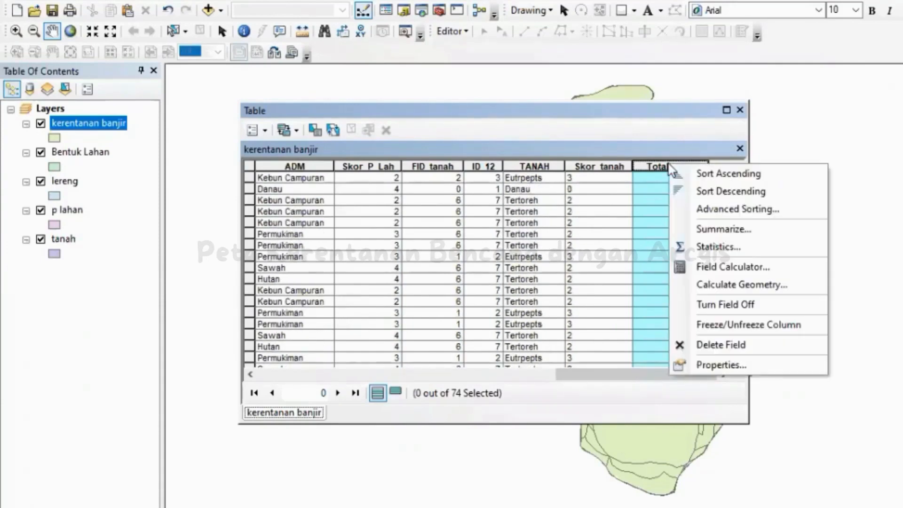
pyautogui.click(702, 192)
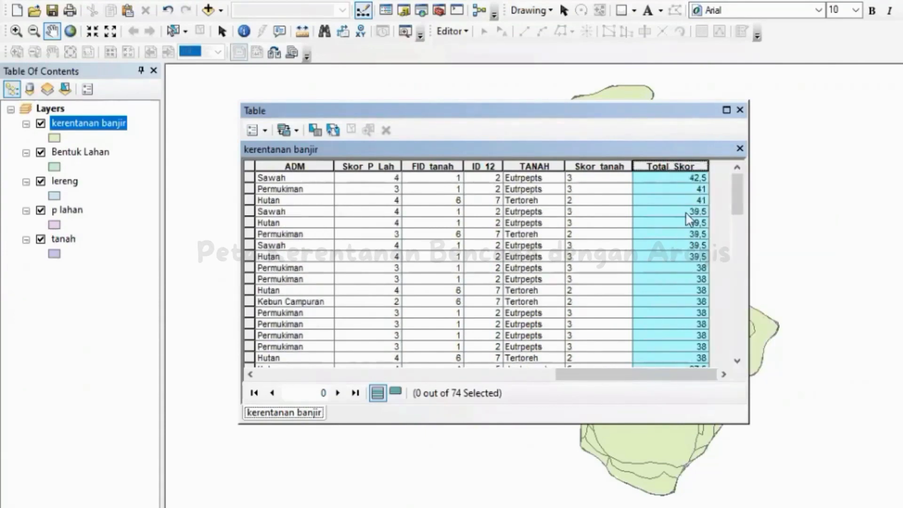
pyautogui.rightClick(670, 167)
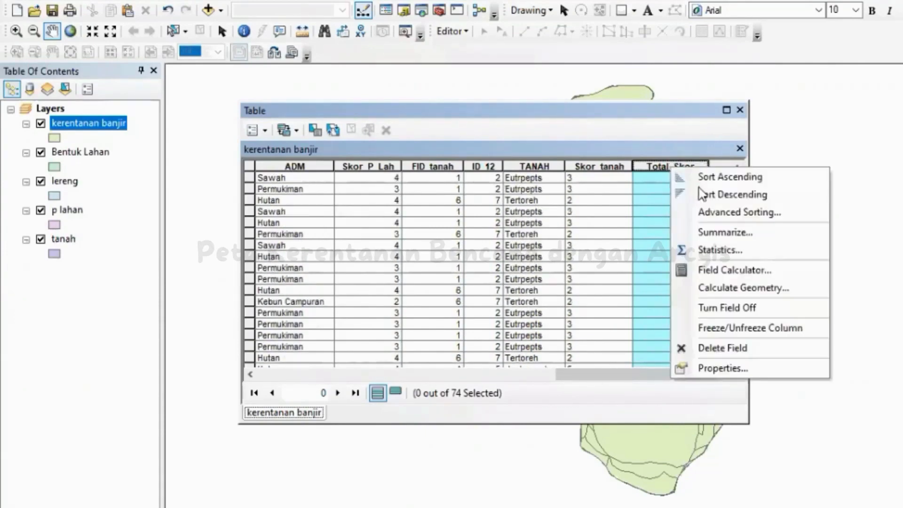
pyautogui.click(705, 179)
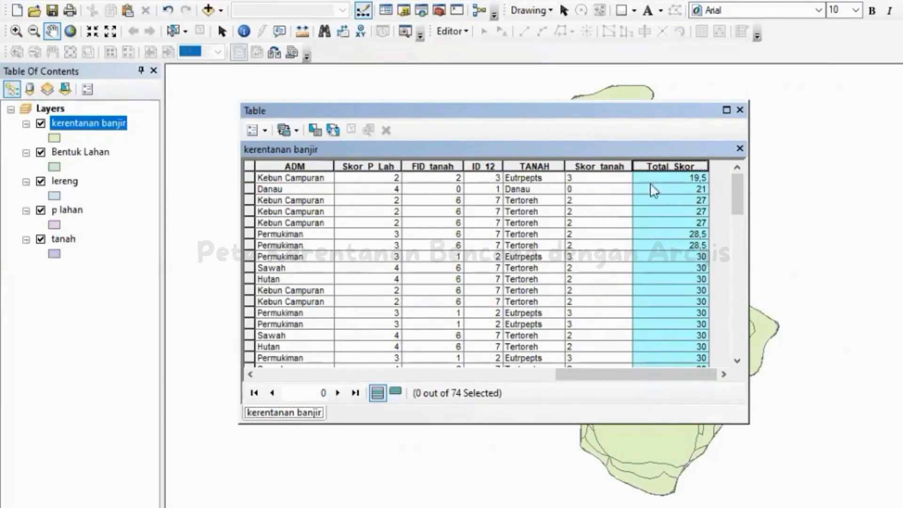
# - Add a Text field named Kerentanan Banjir to the kerentanan banjir attribute table
pyautogui.click(265, 133)
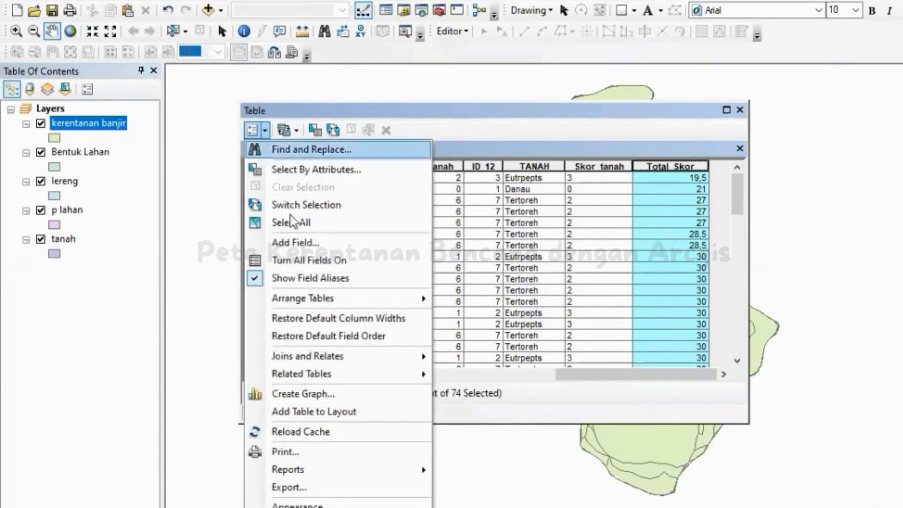
pyautogui.click(292, 242)
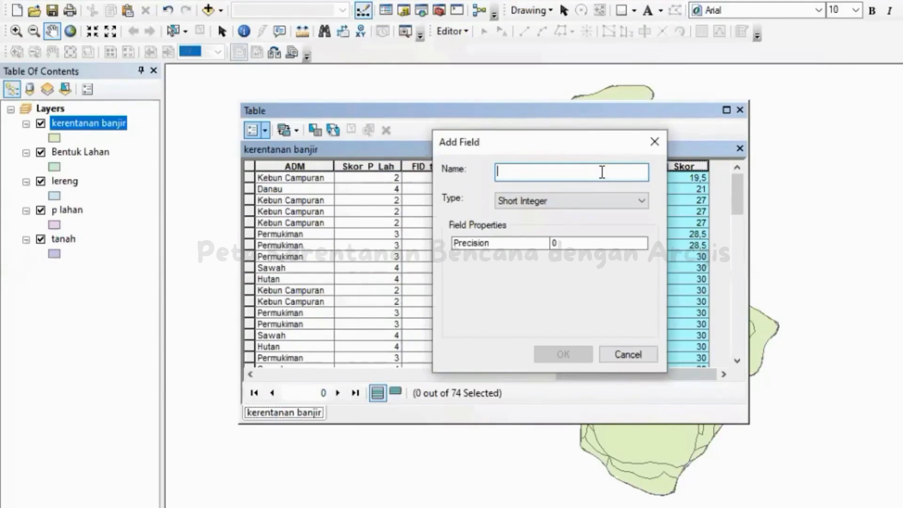
pyautogui.write('K')
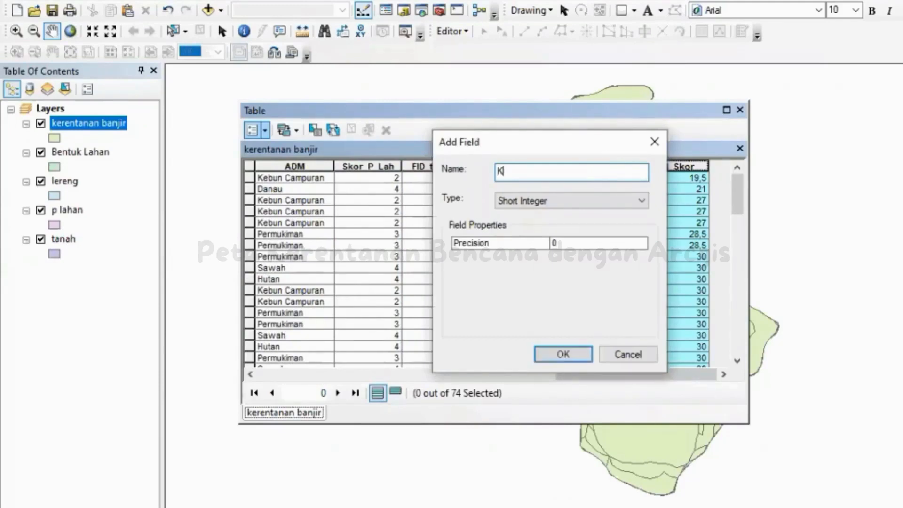
pyautogui.write('erentanan B')
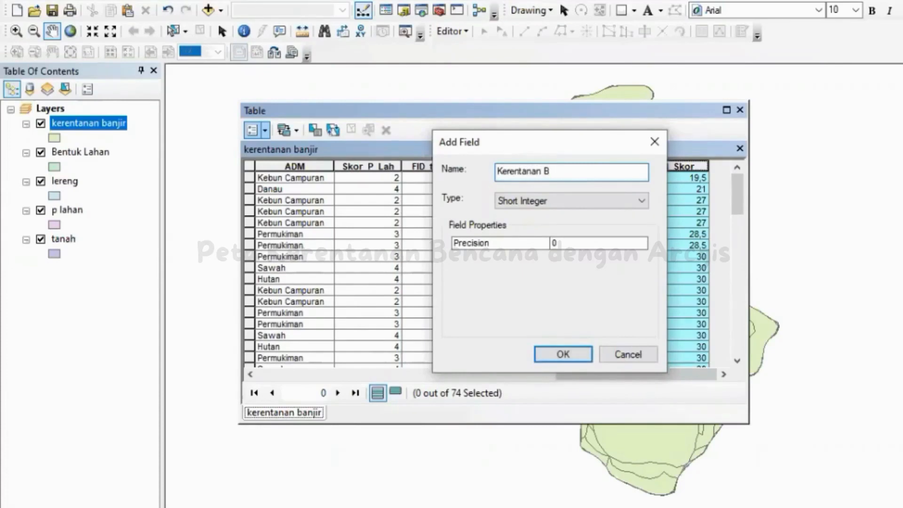
pyautogui.write('njir')
pyautogui.click(540, 202)
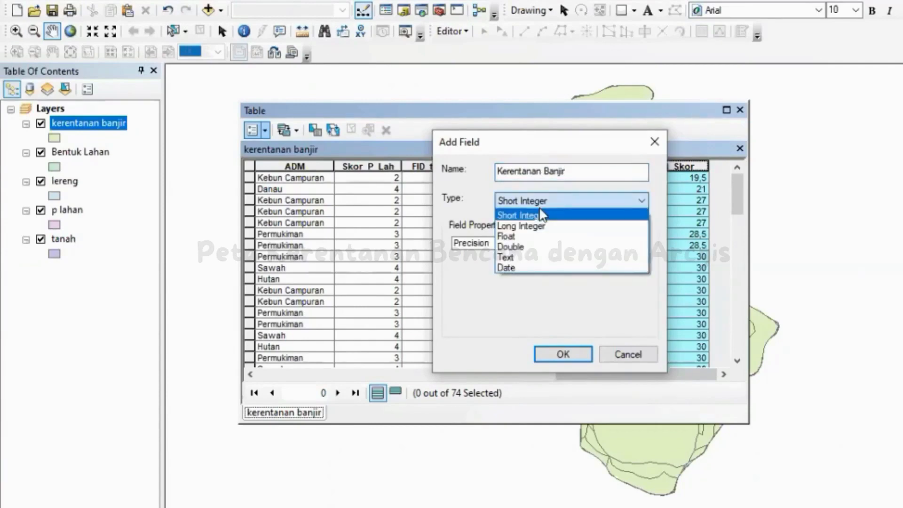
pyautogui.click(549, 258)
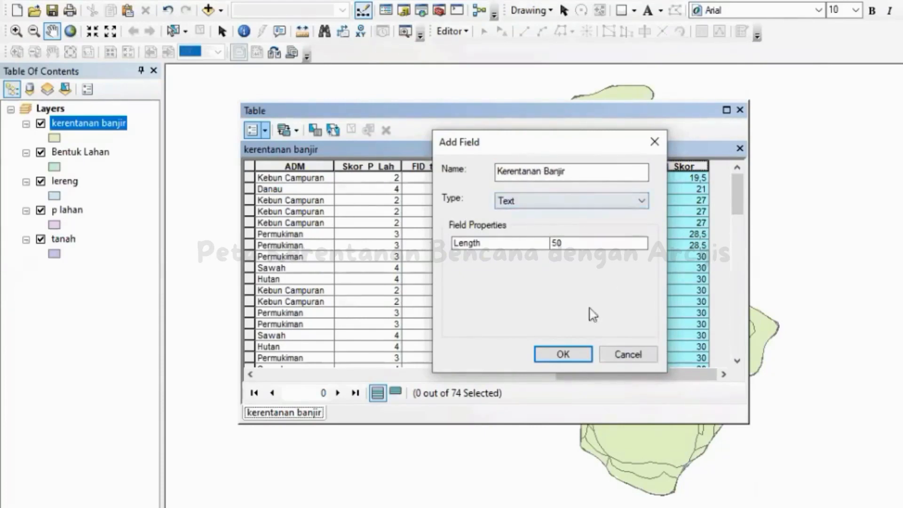
pyautogui.click(563, 354)
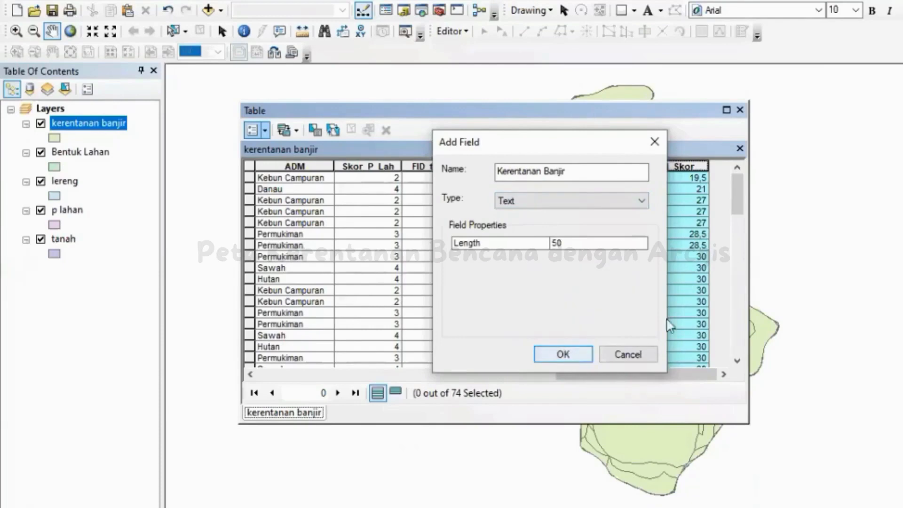
pyautogui.click(608, 316)
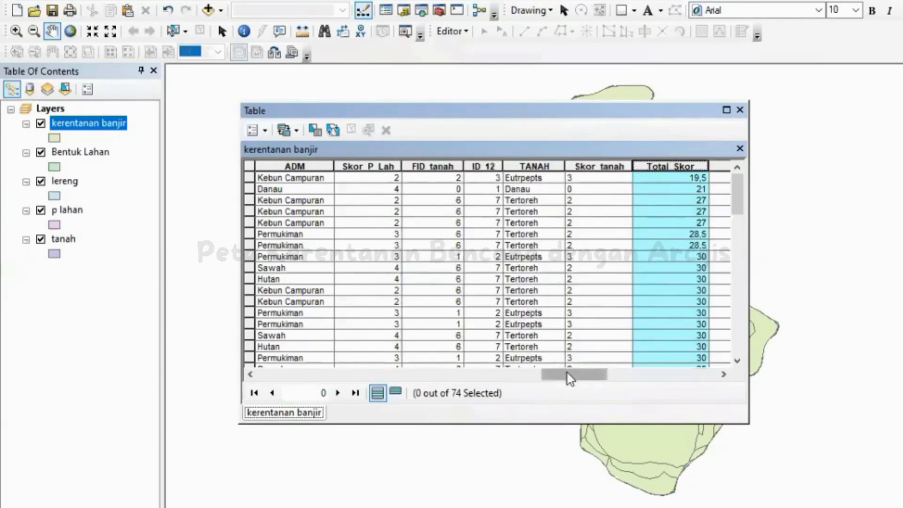
# - Narrow the new Kerentanan column in the attribute table so it fits beside Total_Skor
pyautogui.moveTo(571, 375); pyautogui.dragTo(723, 409)
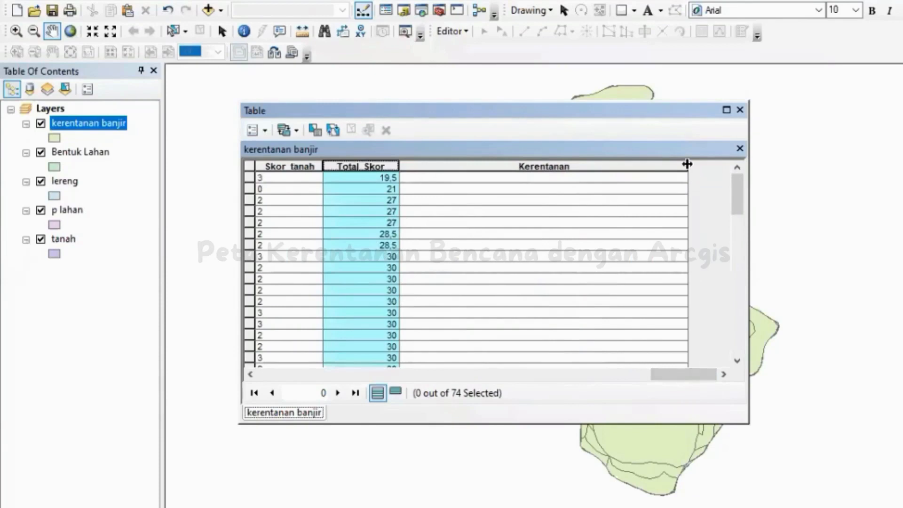
pyautogui.moveTo(680, 165); pyautogui.dragTo(504, 186)
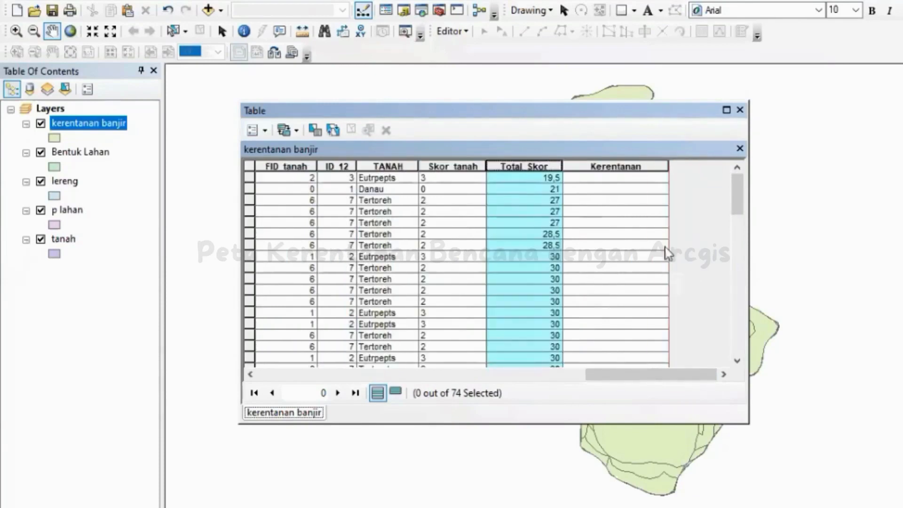
pyautogui.click(663, 245)
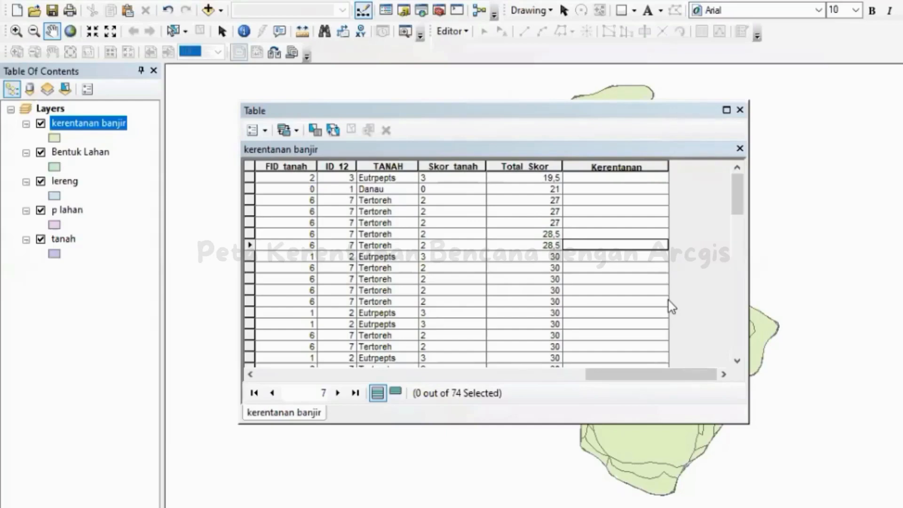
# - Start an edit session on the kerentanan banjir layer
pyautogui.click(616, 179)
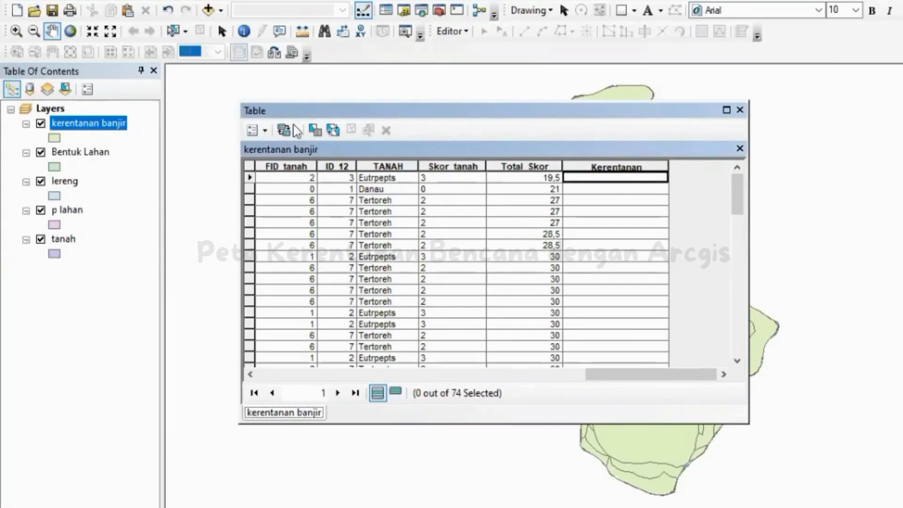
pyautogui.rightClick(96, 131)
pyautogui.moveTo(188, 329)
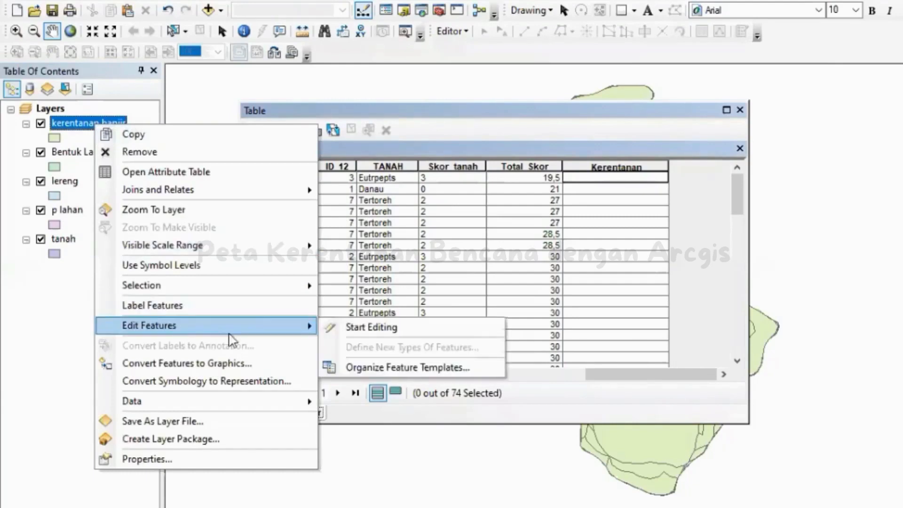
pyautogui.click(359, 330)
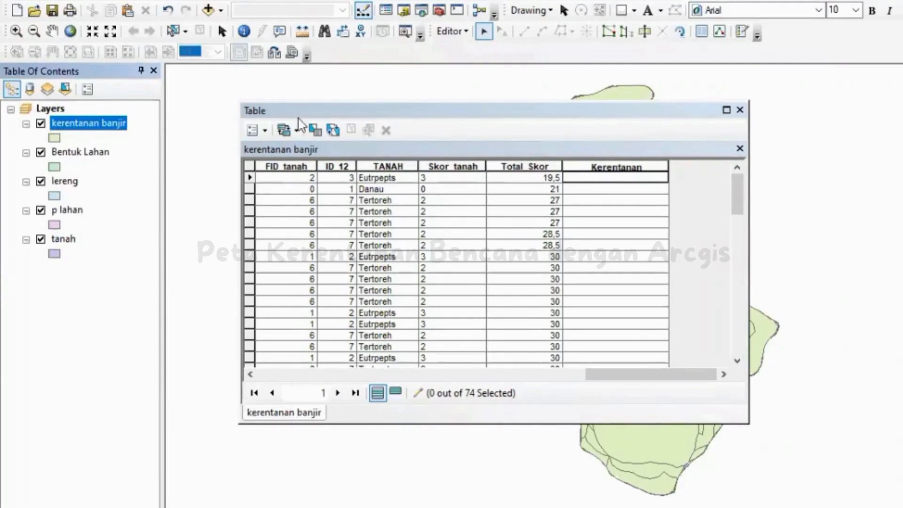
# - Select the records by attributes with the expression "Total_Skor" <=12 as a new selection
pyautogui.click(266, 131)
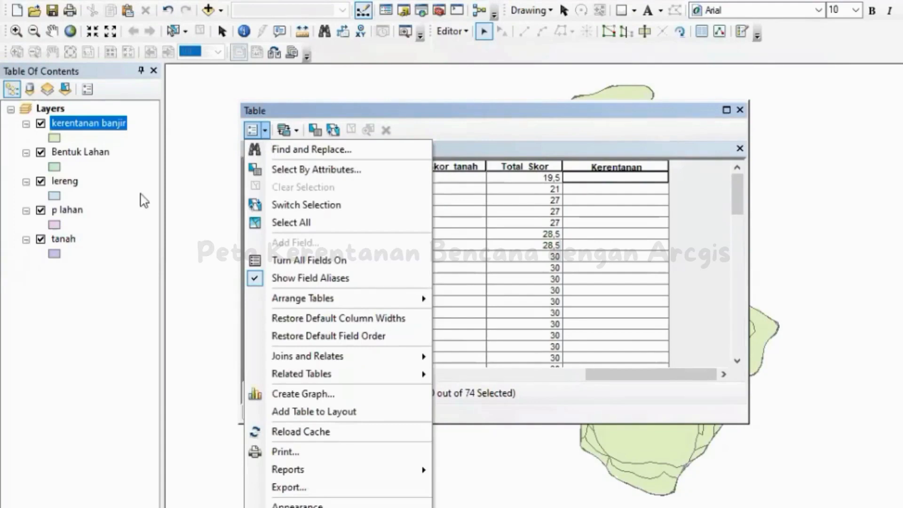
pyautogui.click(305, 173)
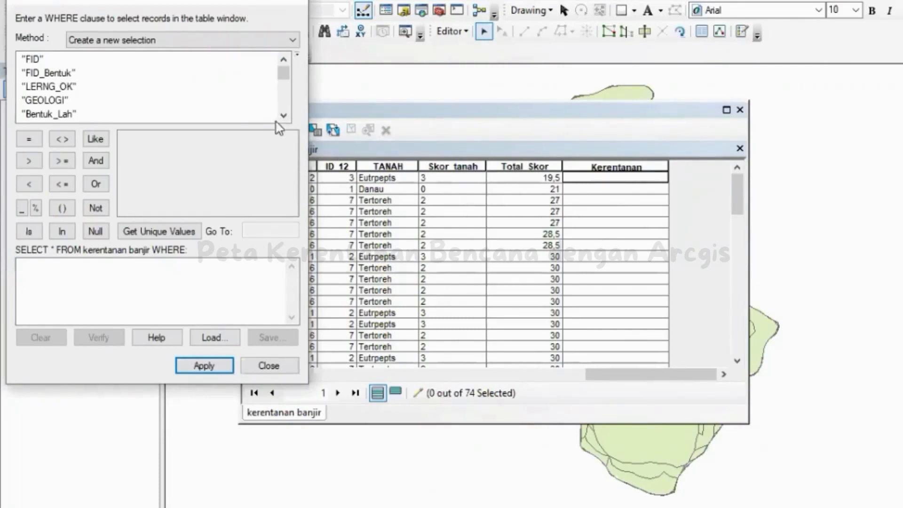
pyautogui.scroll(-3, 275, 116)
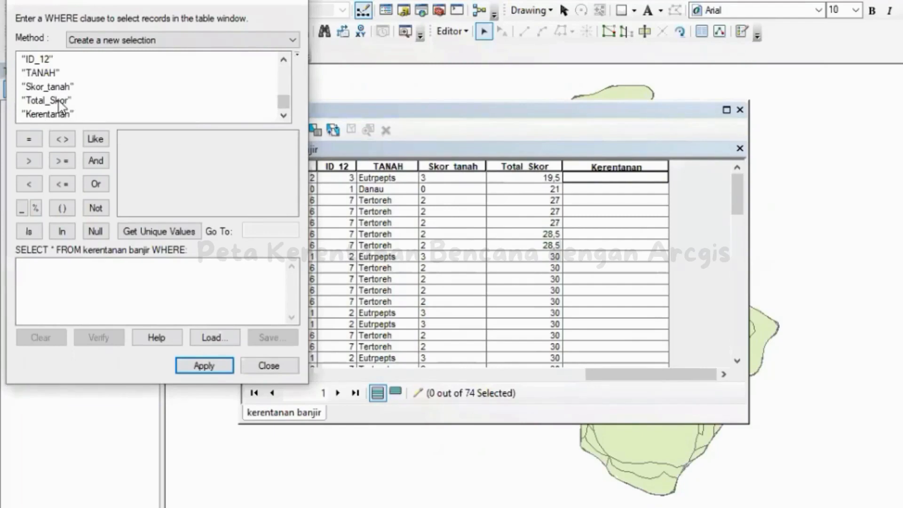
pyautogui.doubleClick(59, 101)
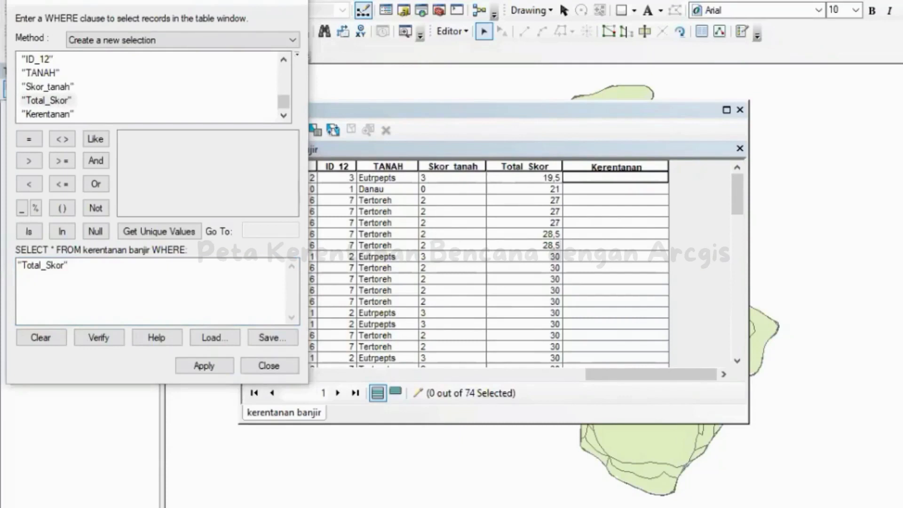
pyautogui.click(211, 168)
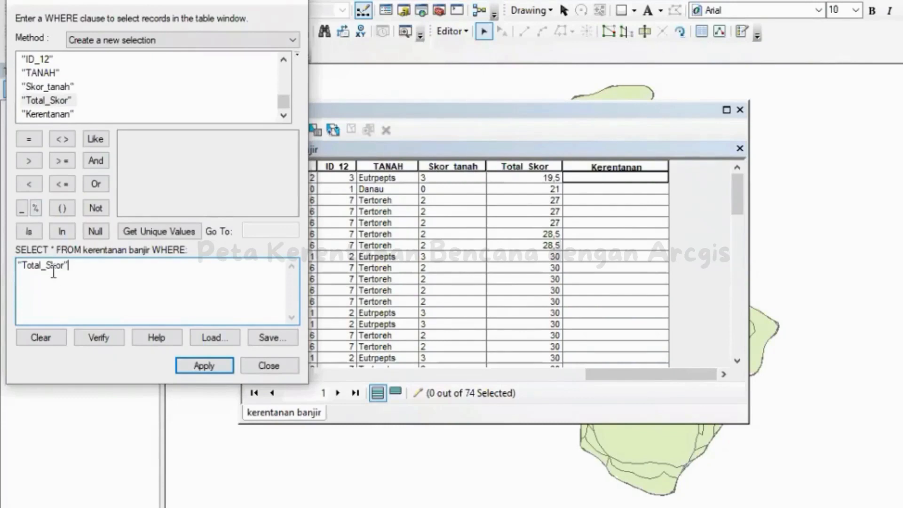
pyautogui.click(69, 181)
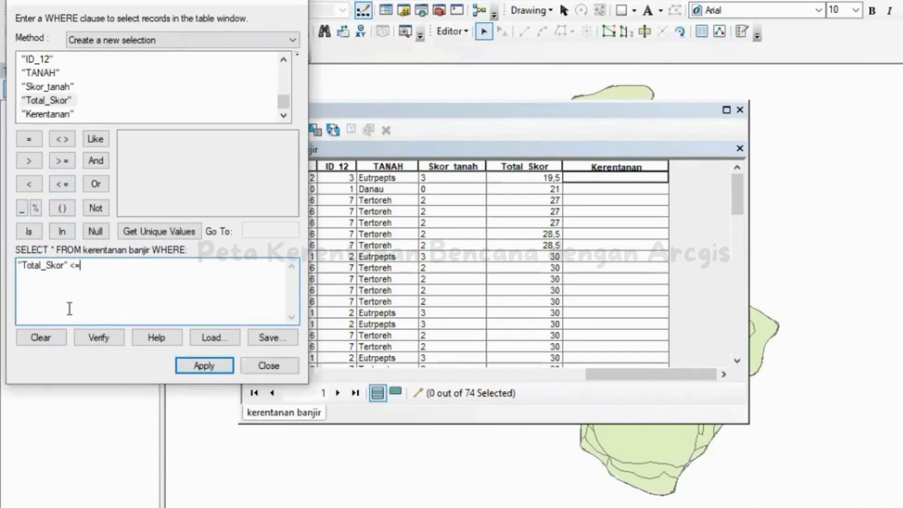
pyautogui.write('12')
pyautogui.click(205, 366)
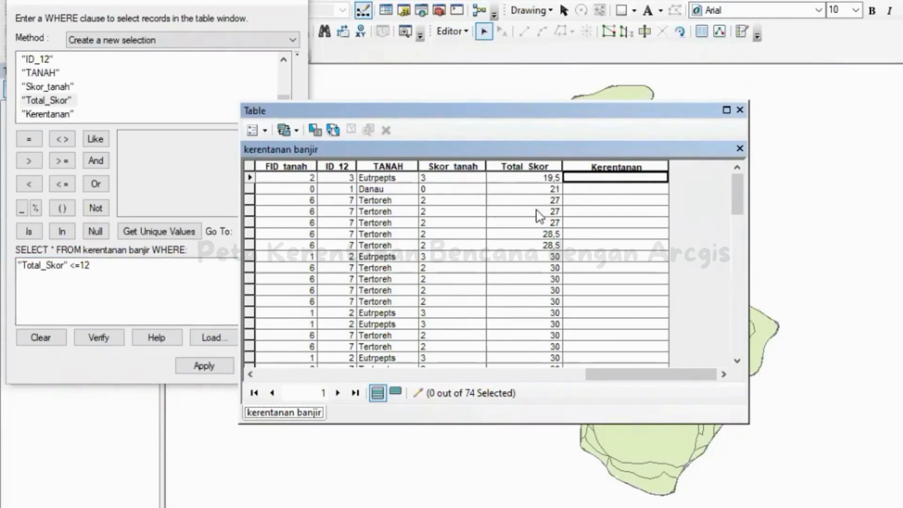
pyautogui.rightClick(595, 164)
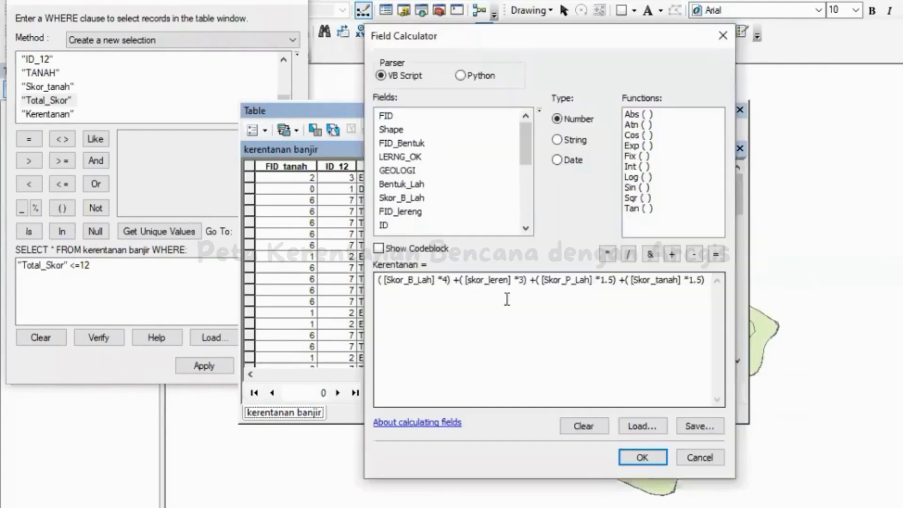
pyautogui.click(685, 456)
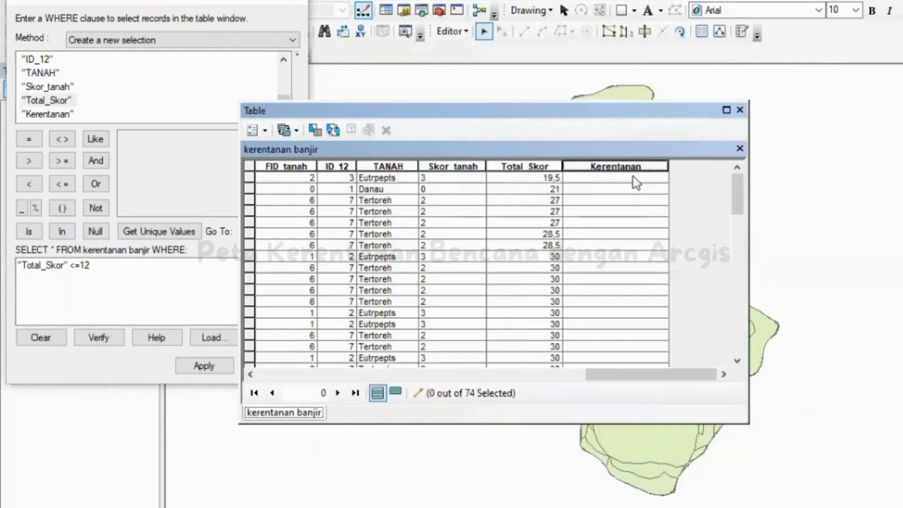
pyautogui.click(623, 170)
pyautogui.rightClick(626, 171)
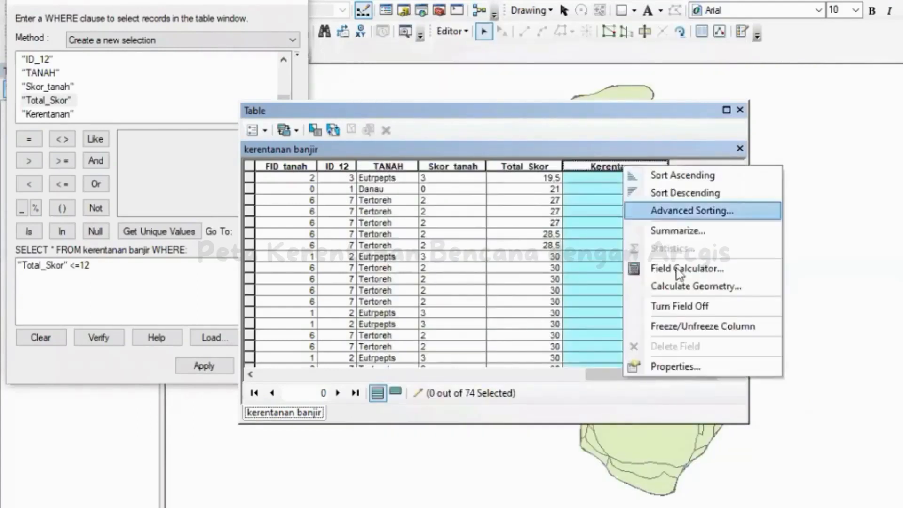
pyautogui.click(682, 288)
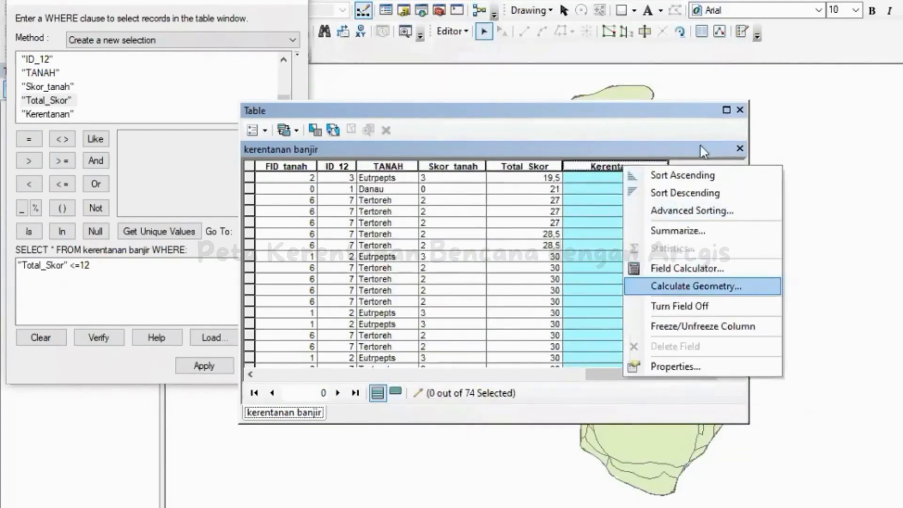
pyautogui.click(705, 141)
pyautogui.rightClick(649, 169)
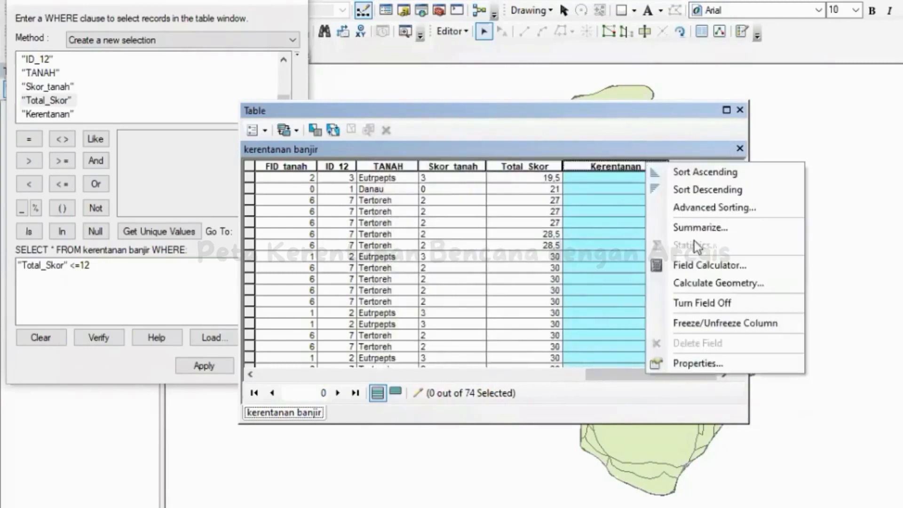
pyautogui.click(685, 266)
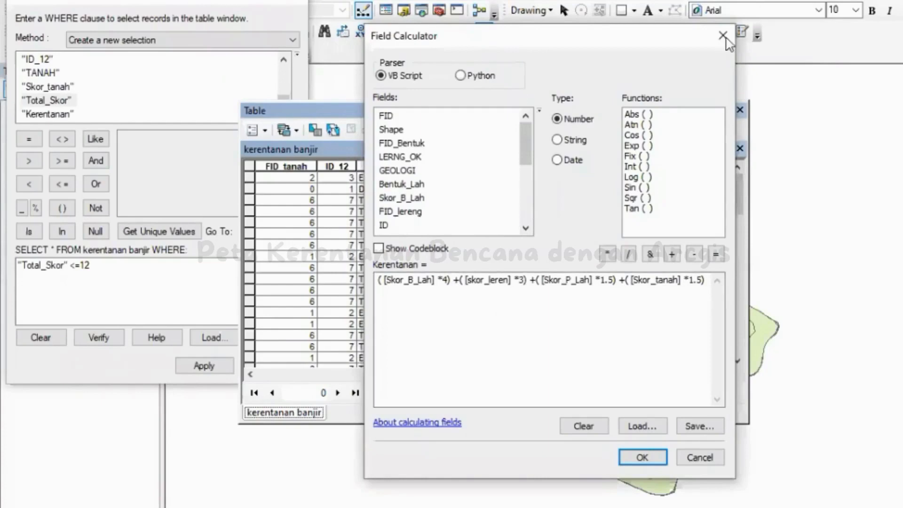
pyautogui.click(723, 36)
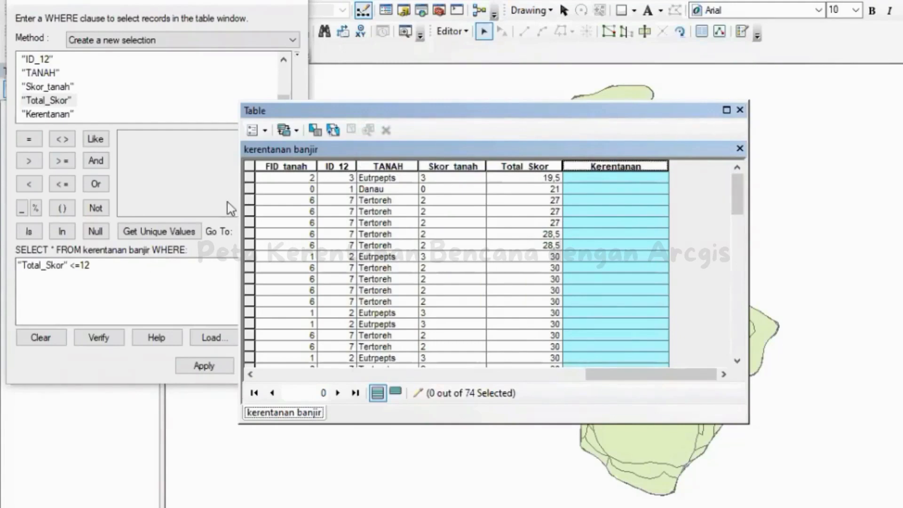
# - Replace the selection expression with the lower-limit condition "Total_Skor" >= 13
pyautogui.click(108, 267)
pyautogui.click(109, 266)
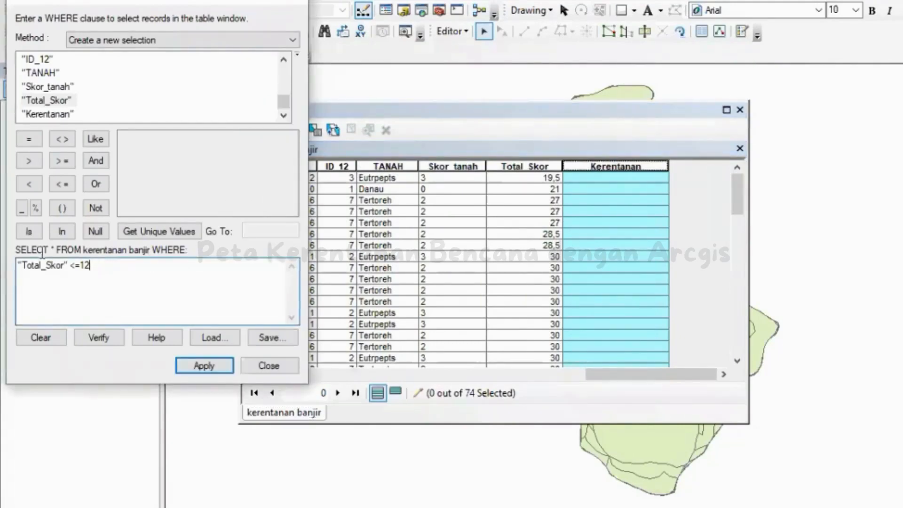
pyautogui.moveTo(108, 266); pyautogui.dragTo(16, 266)
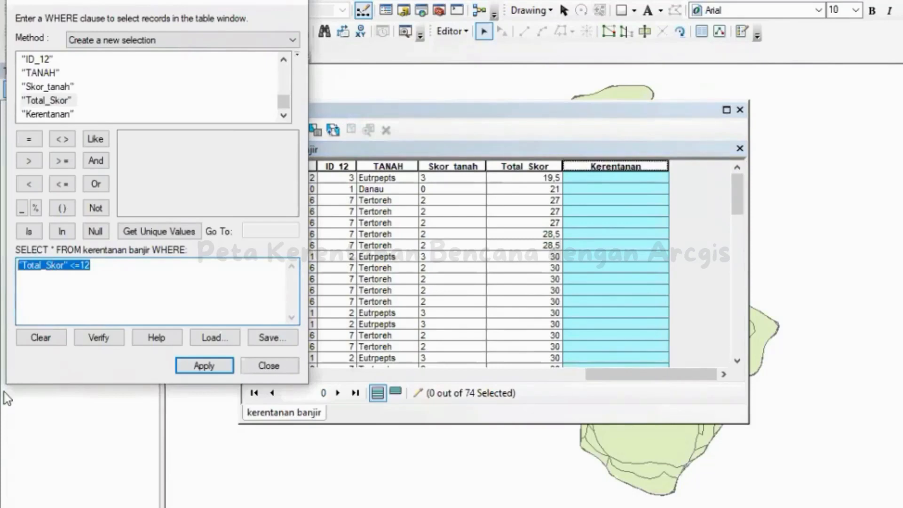
pyautogui.press('Delete')
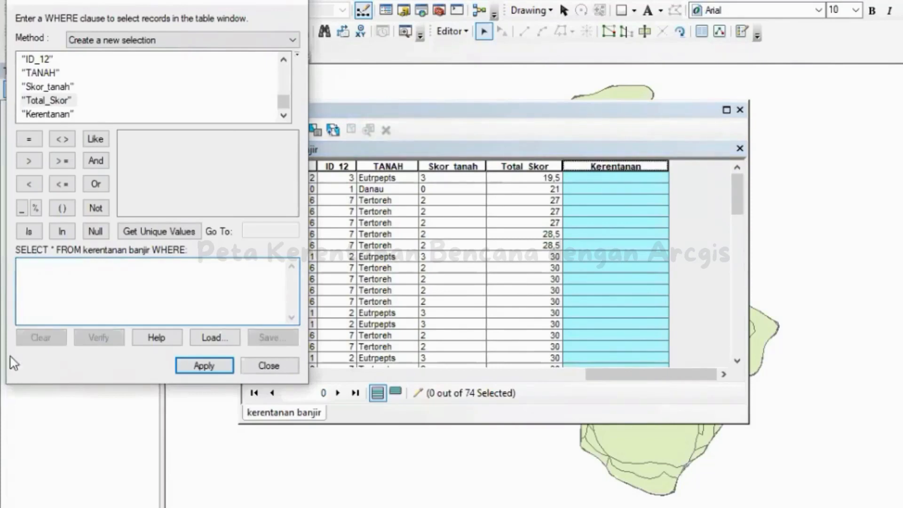
pyautogui.doubleClick(46, 101)
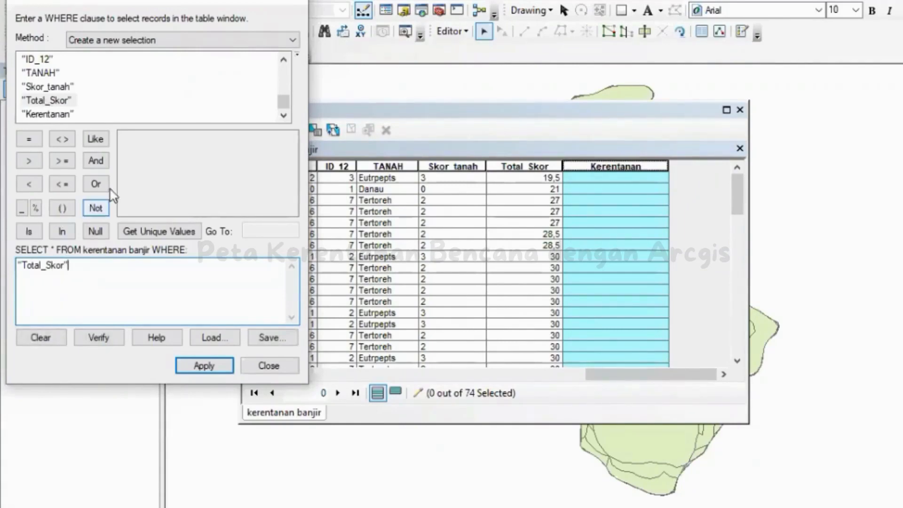
pyautogui.click(63, 164)
pyautogui.write('>= >')
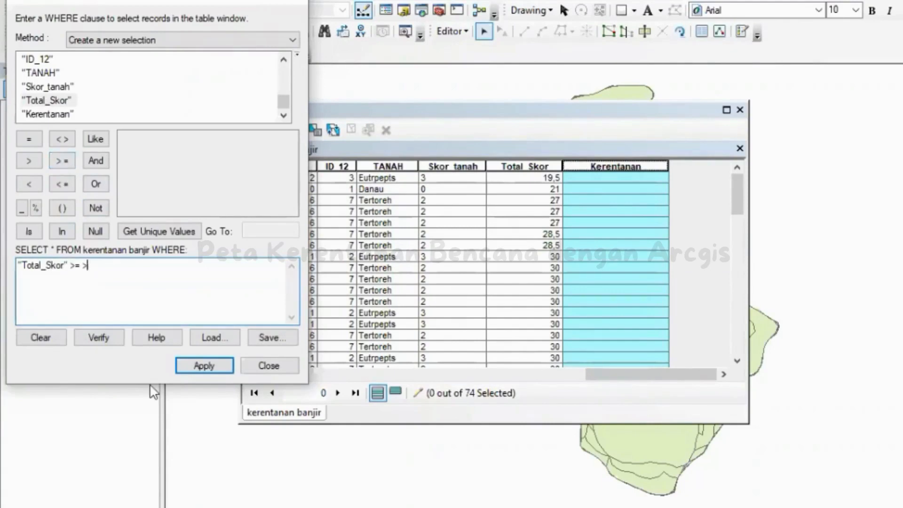
pyautogui.press('BackSpace')
pyautogui.write('13')
# - Add the upper limit AND "Total_Skor" <=24 to the selection expression and select the matching records
pyautogui.click(103, 165)
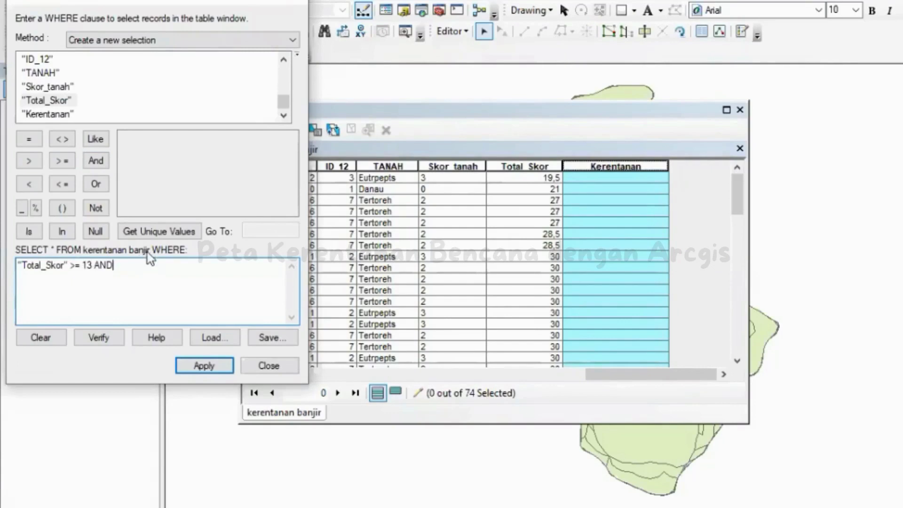
pyautogui.doubleClick(47, 100)
pyautogui.click(62, 184)
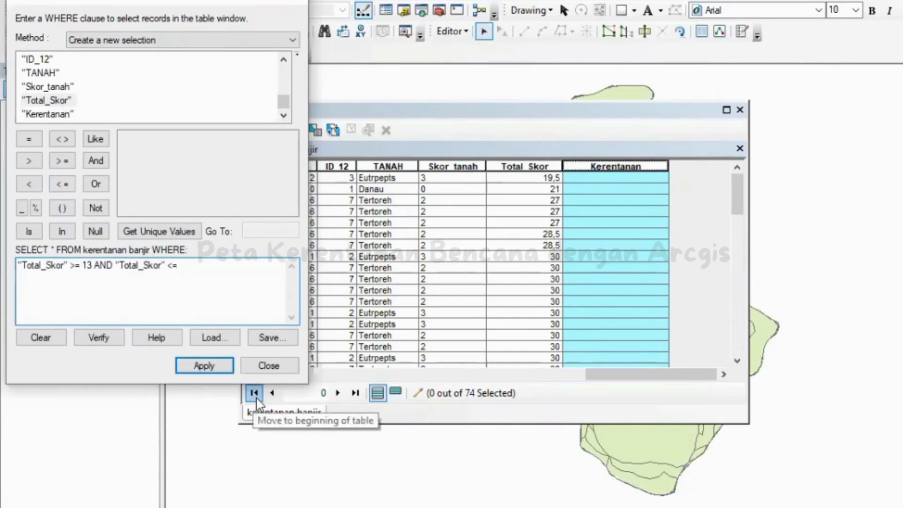
pyautogui.write('24')
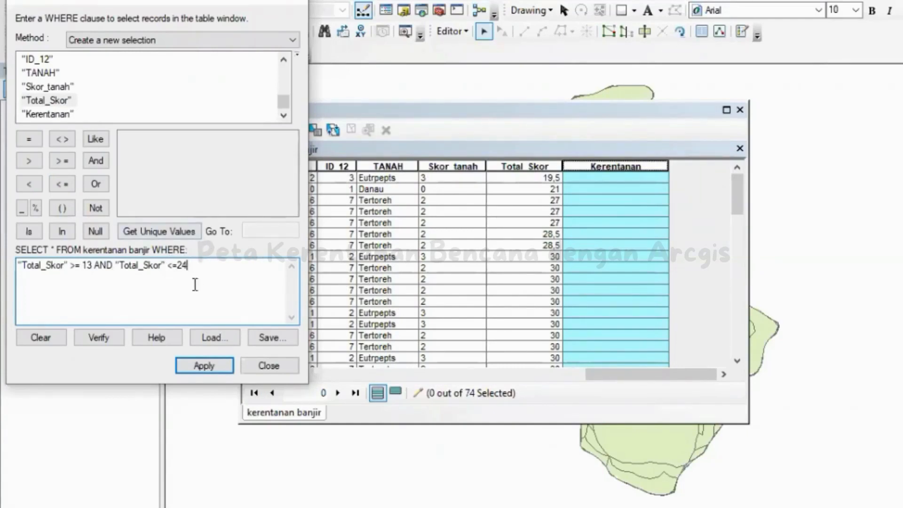
pyautogui.click(203, 366)
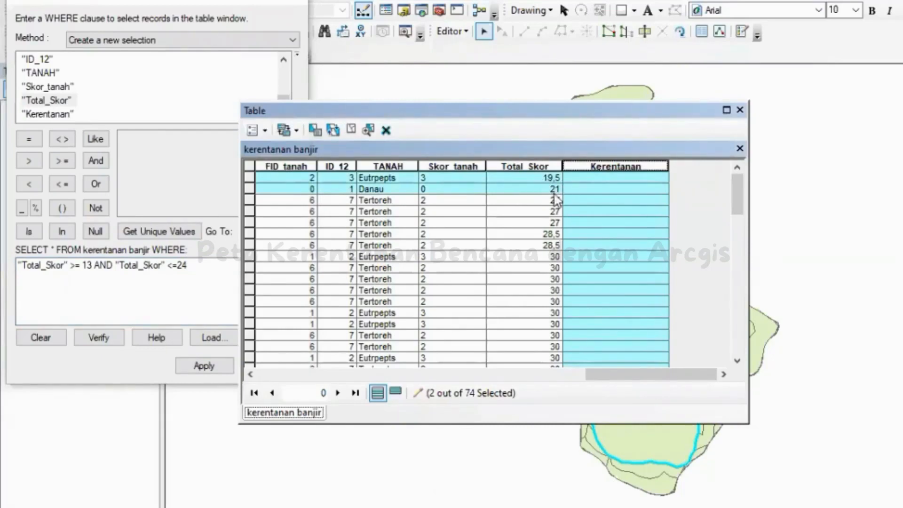
# - Use the Field Calculator to fill the Kerentanan field of the selected records with "Sedang", replacing the old formula
pyautogui.rightClick(615, 167)
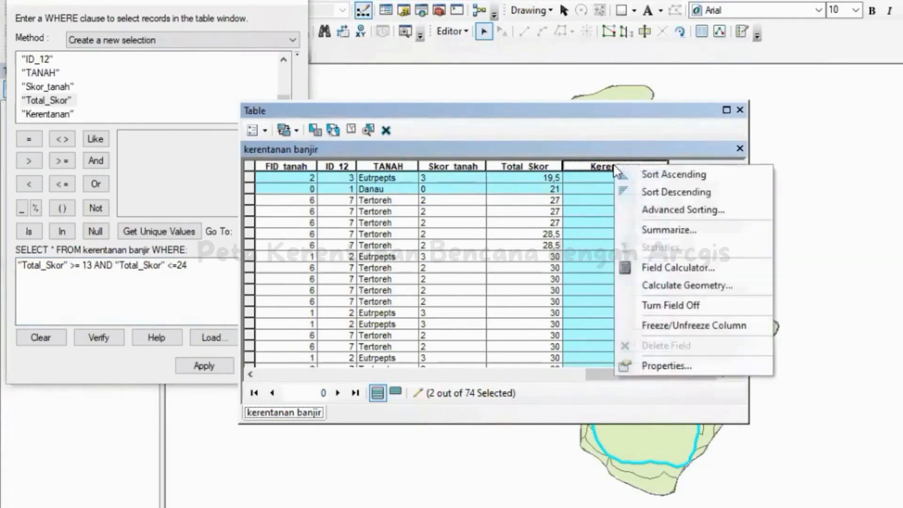
pyautogui.click(667, 269)
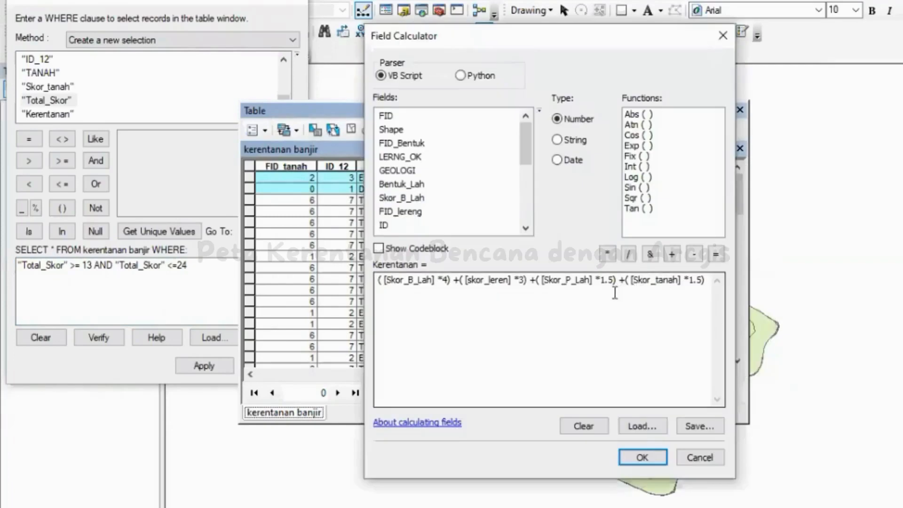
pyautogui.moveTo(706, 279); pyautogui.dragTo(353, 324)
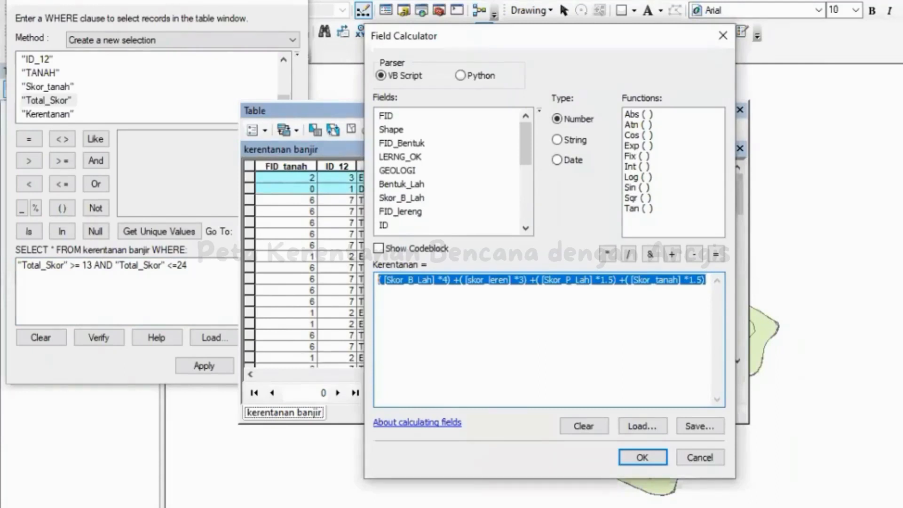
pyautogui.press('Delete')
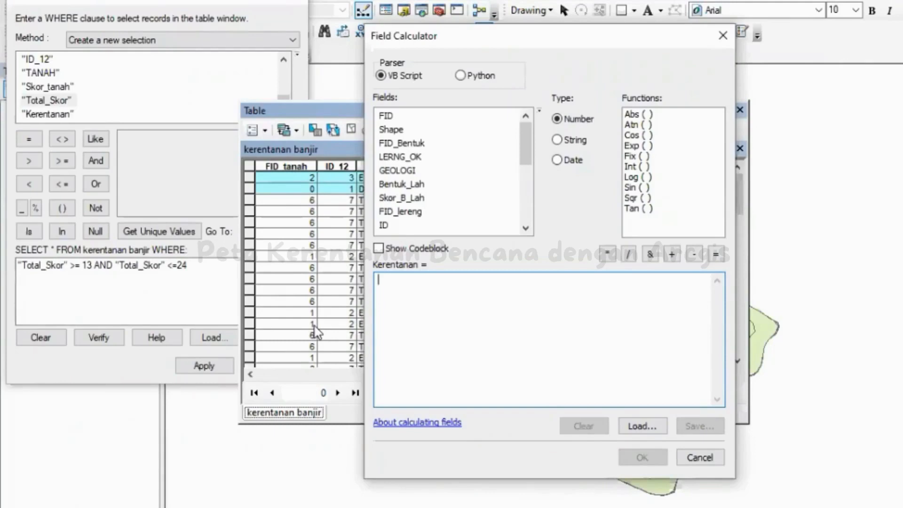
pyautogui.write('"Sedang')
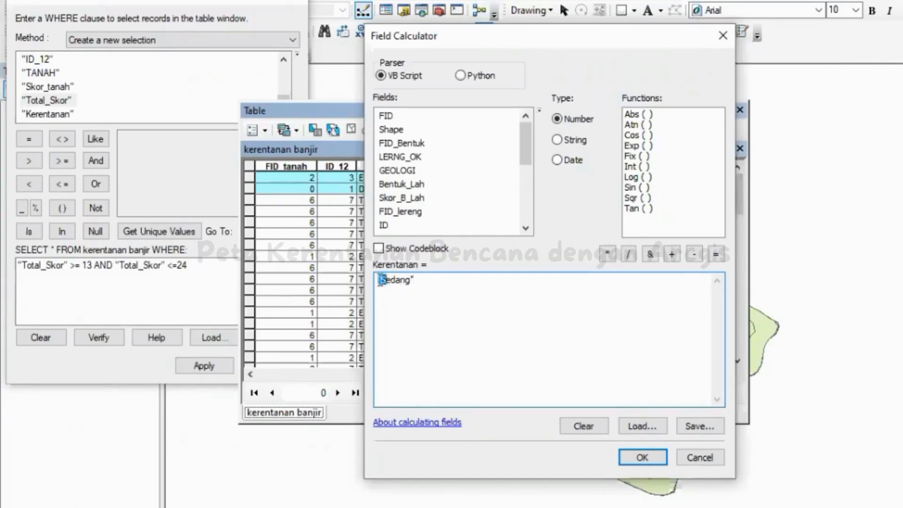
pyautogui.moveTo(378, 280); pyautogui.dragTo(384, 279)
pyautogui.click(407, 292)
pyautogui.click(633, 455)
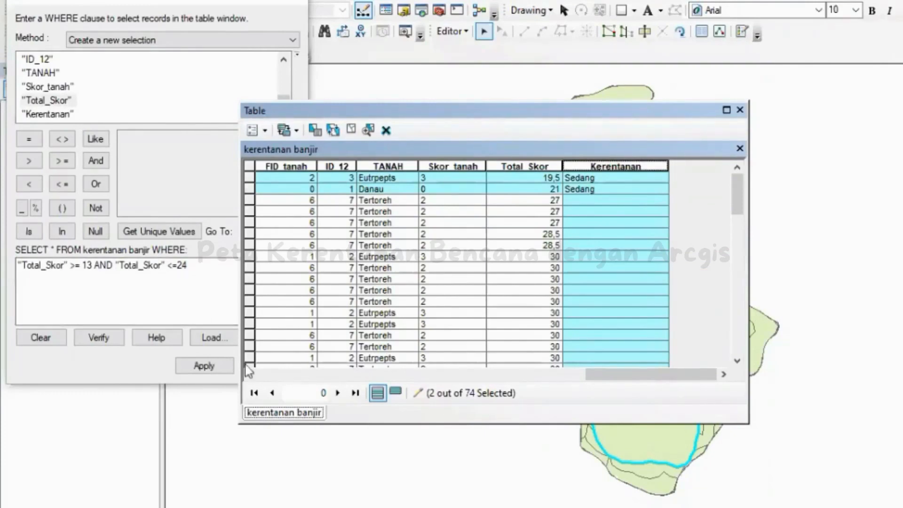
# - Replace the selection expression with "Total_Skor" >=25 and select the matching records
pyautogui.click(189, 266)
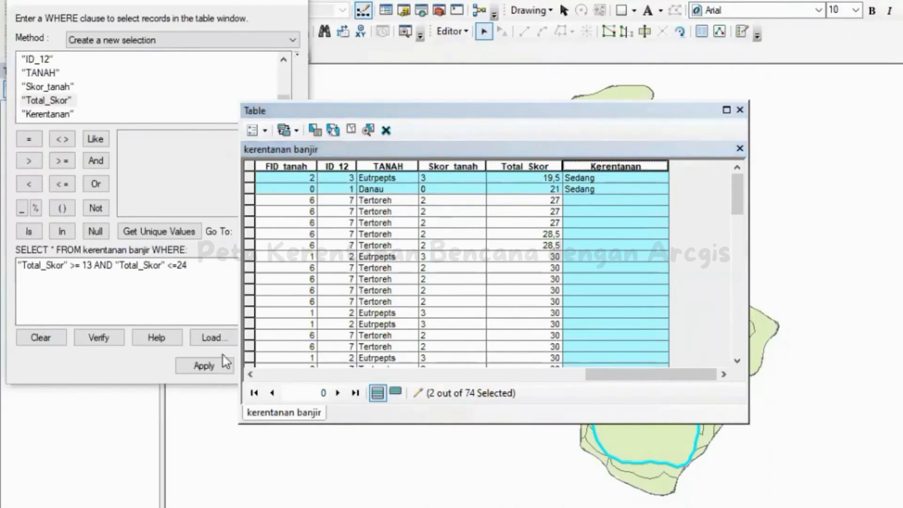
pyautogui.click(239, 330)
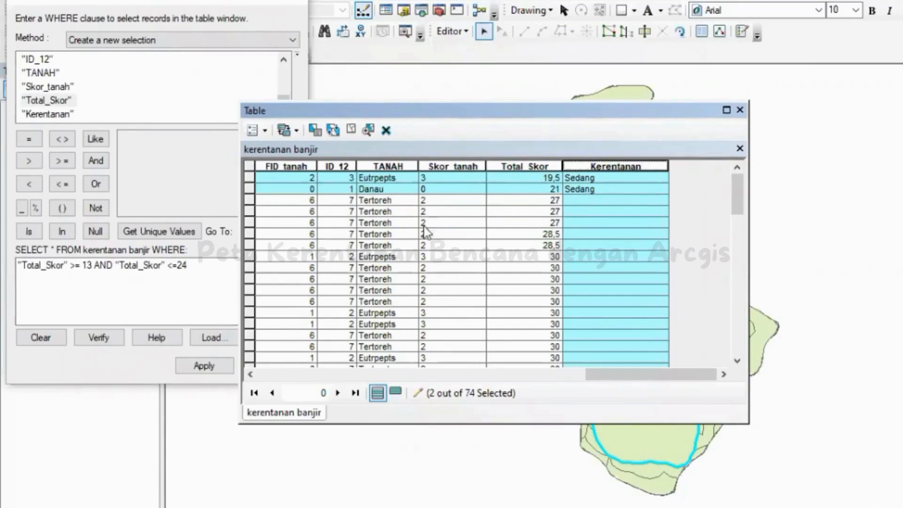
pyautogui.click(203, 270)
pyautogui.moveTo(202, 265); pyautogui.dragTo(3, 279)
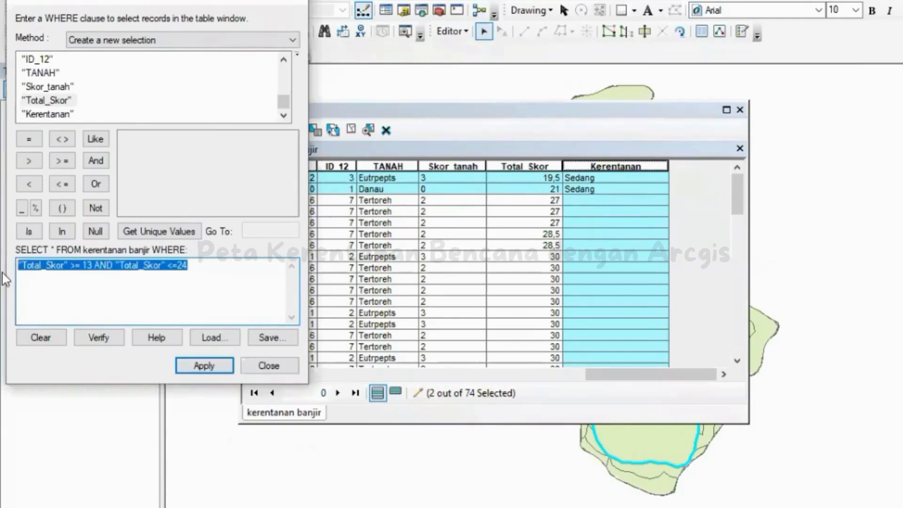
pyautogui.press('Delete')
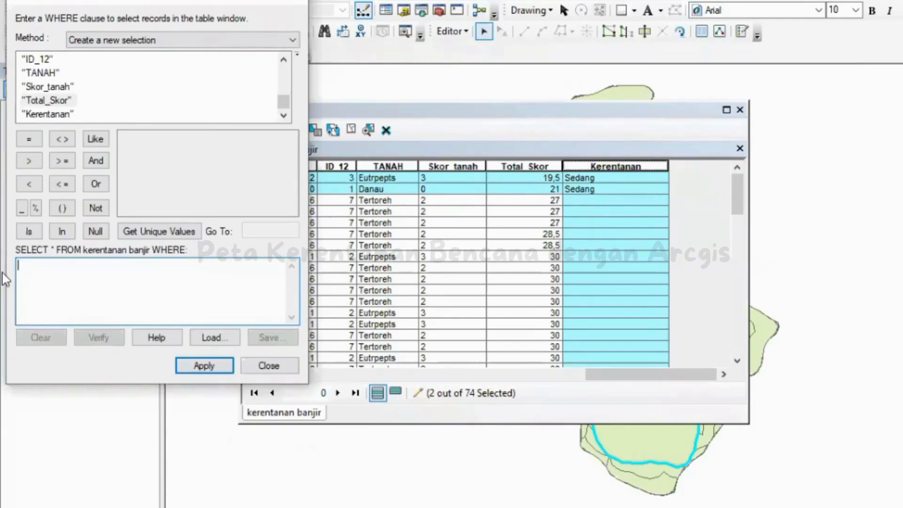
pyautogui.click(60, 99)
pyautogui.doubleClick(60, 100)
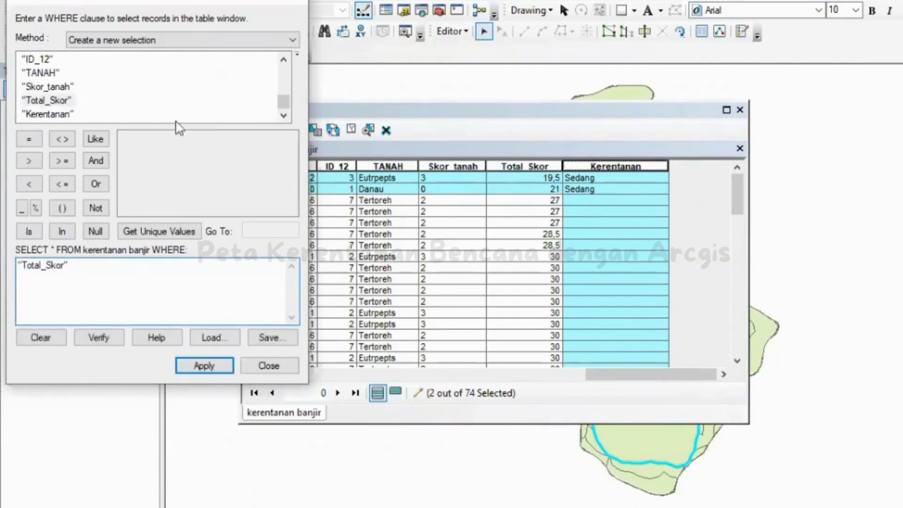
pyautogui.click(63, 161)
pyautogui.write('25')
pyautogui.click(217, 369)
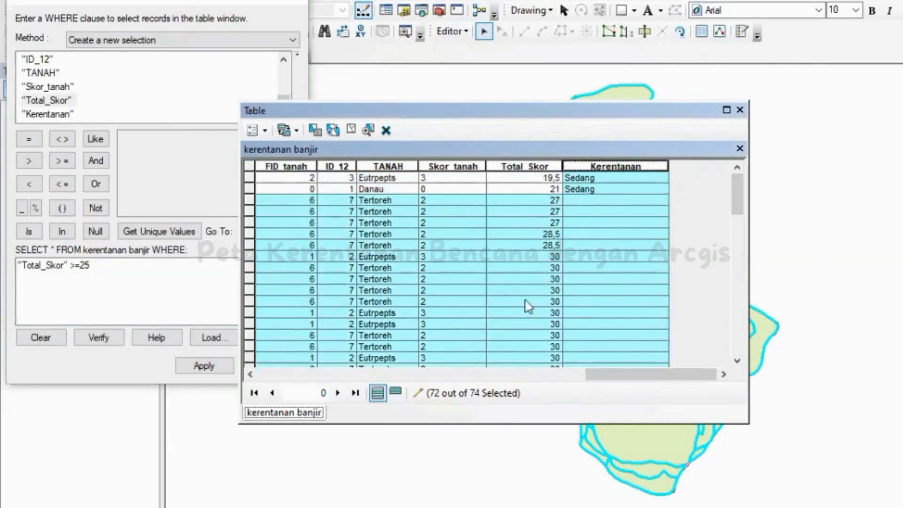
# - Use the Field Calculator to fill the Kerentanan field of the selected records with "Tinggi" and check the filled rows
pyautogui.rightClick(617, 164)
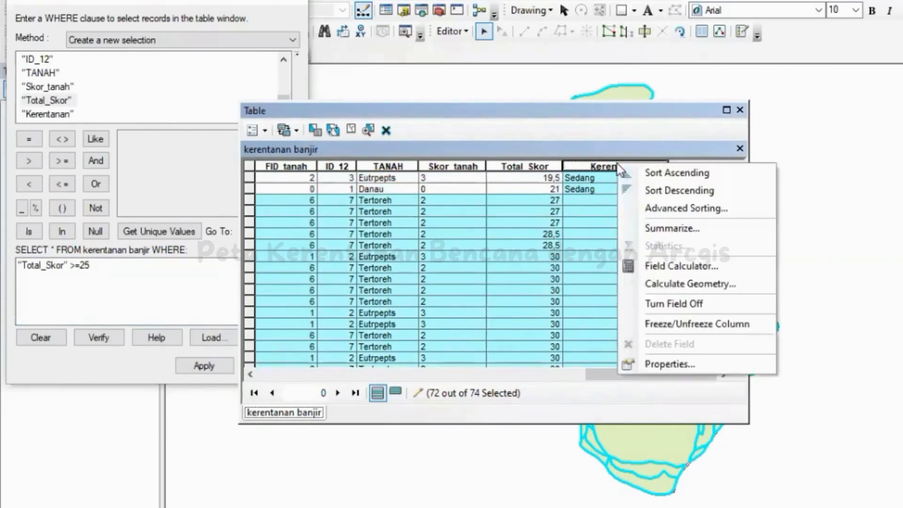
pyautogui.click(674, 267)
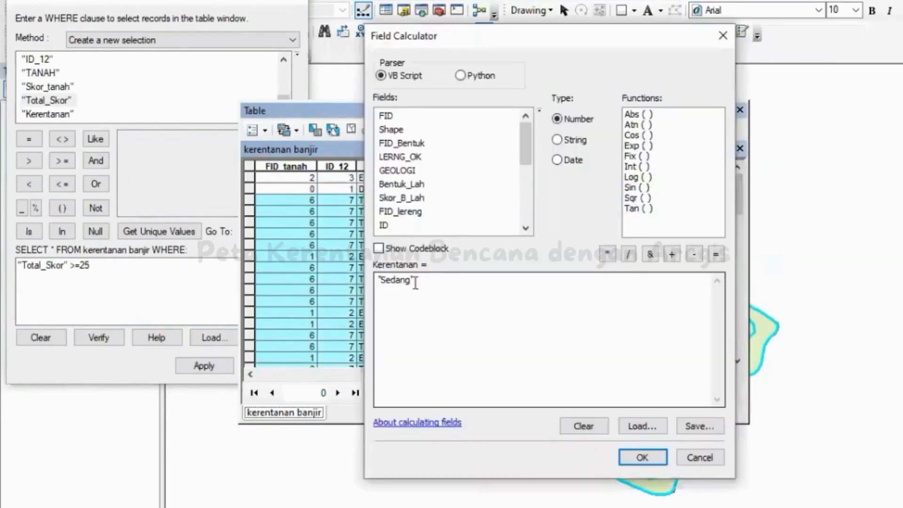
pyautogui.click(414, 282)
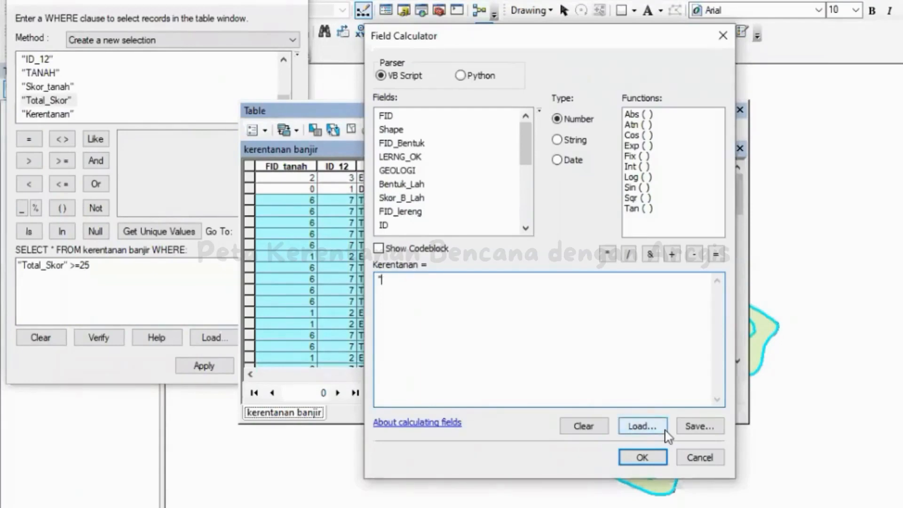
pyautogui.write('nggi')
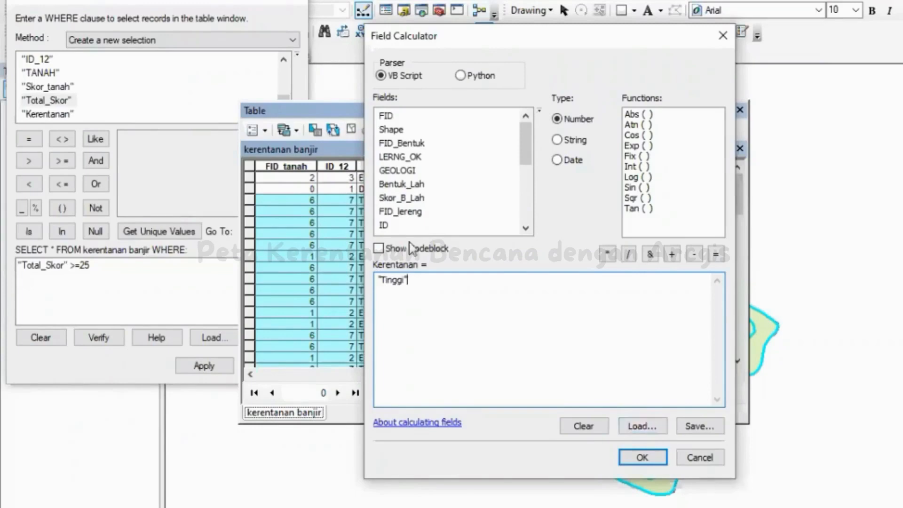
pyautogui.click(642, 458)
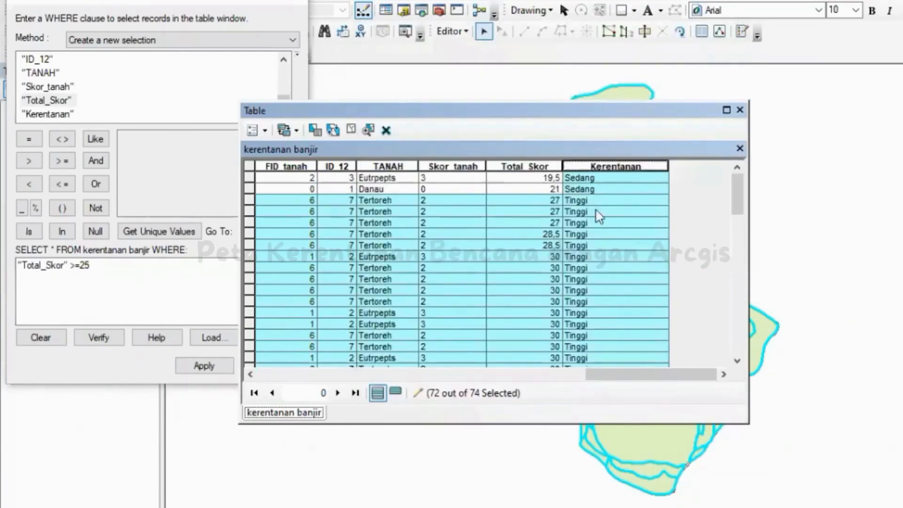
pyautogui.scroll(-12, 601, 279)
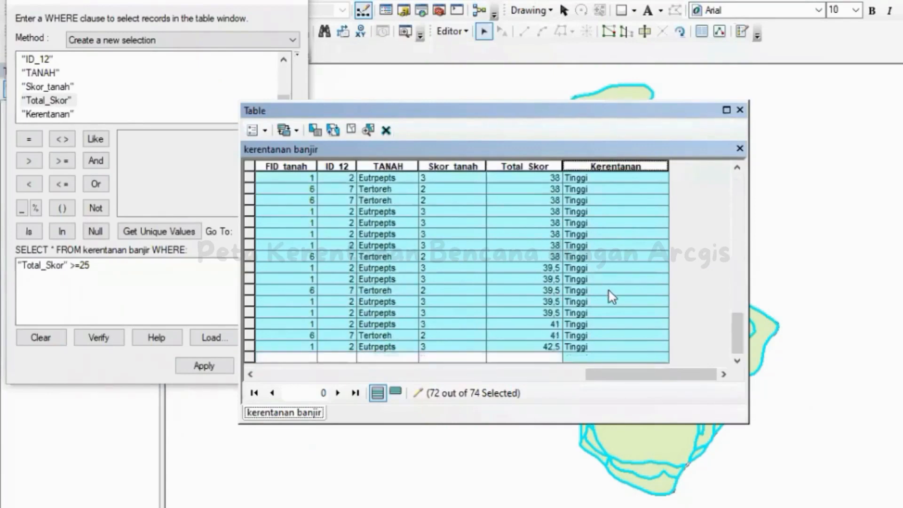
pyautogui.scroll(-6, 700, 272)
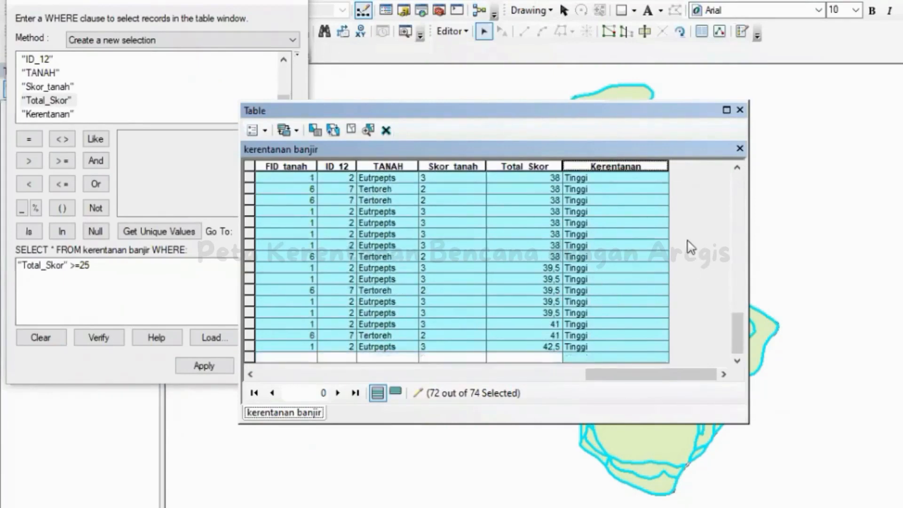
pyautogui.scroll(4, 691, 247)
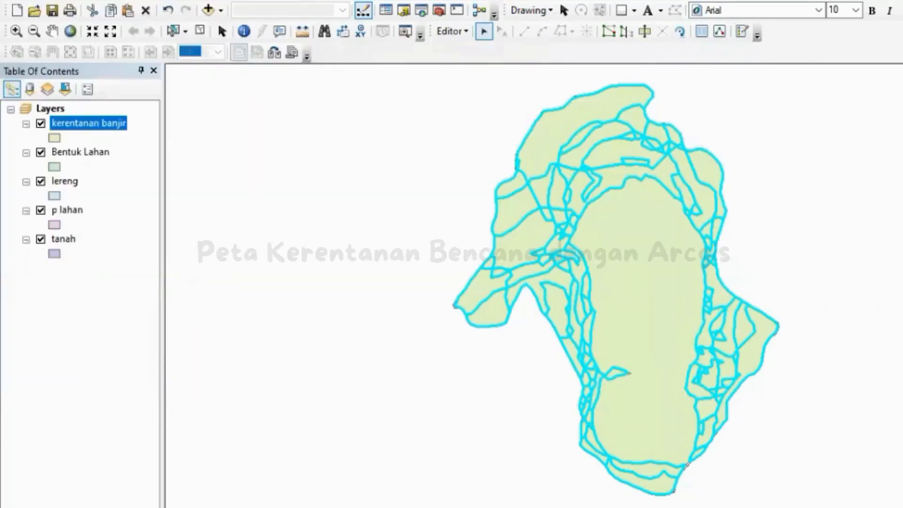
# - Remove the Bentuk Lahan, lereng, p lahan and tanah layers from the map, keeping only kerentanan banjir
pyautogui.rightClick(74, 153)
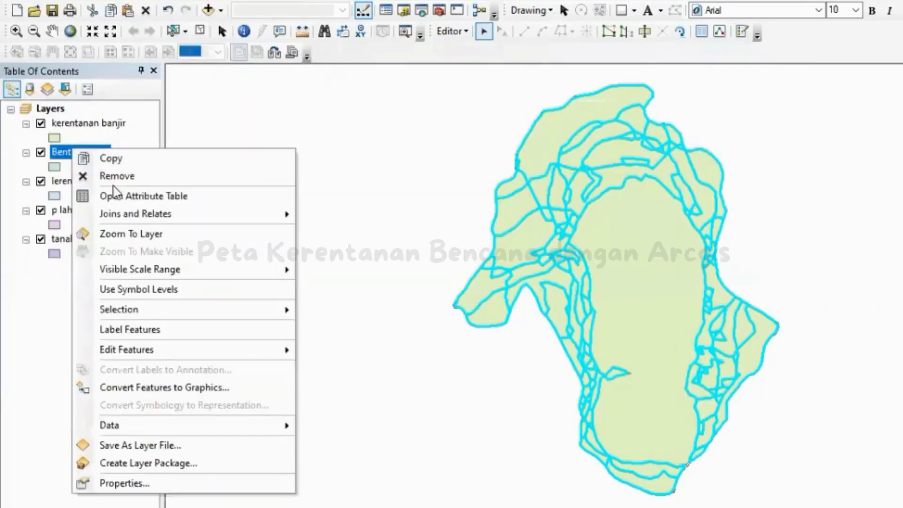
pyautogui.click(116, 176)
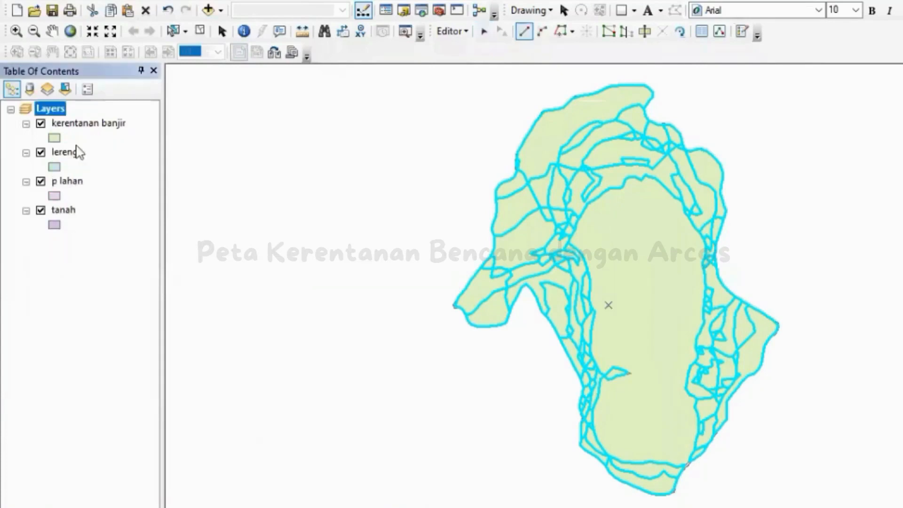
pyautogui.rightClick(67, 152)
pyautogui.click(90, 178)
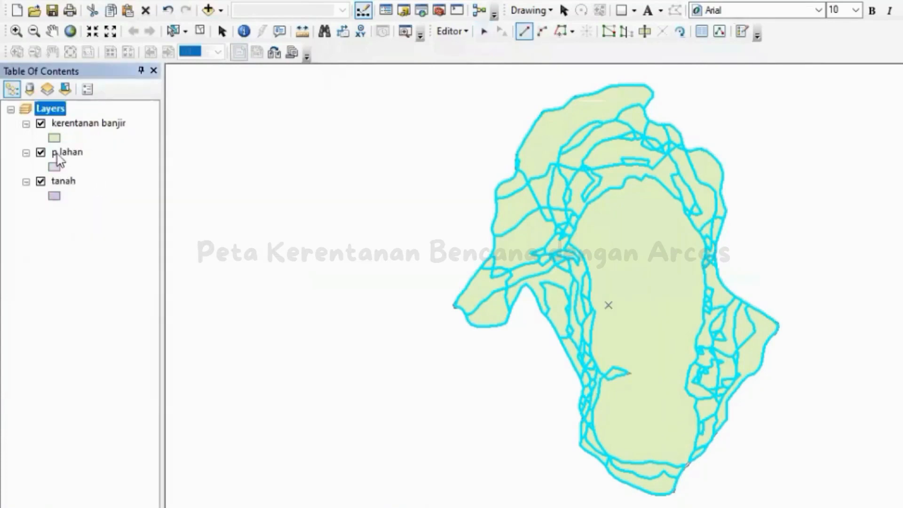
pyautogui.rightClick(58, 155)
pyautogui.click(77, 182)
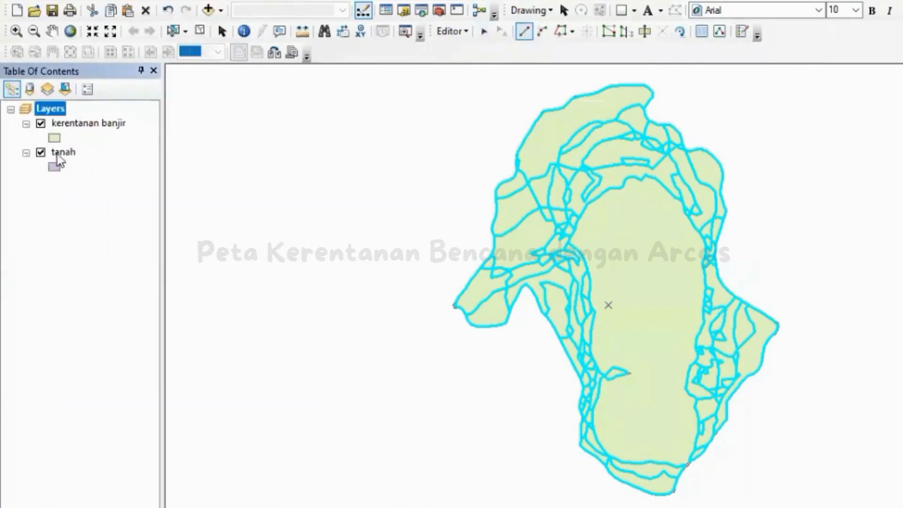
pyautogui.rightClick(57, 157)
pyautogui.click(92, 181)
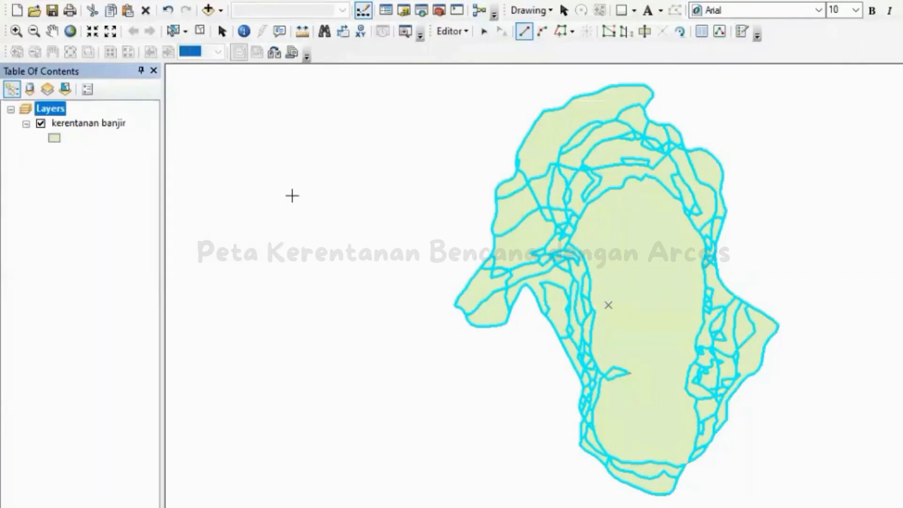
pyautogui.click(292, 196)
pyautogui.click(333, 103)
pyautogui.doubleClick(348, 122)
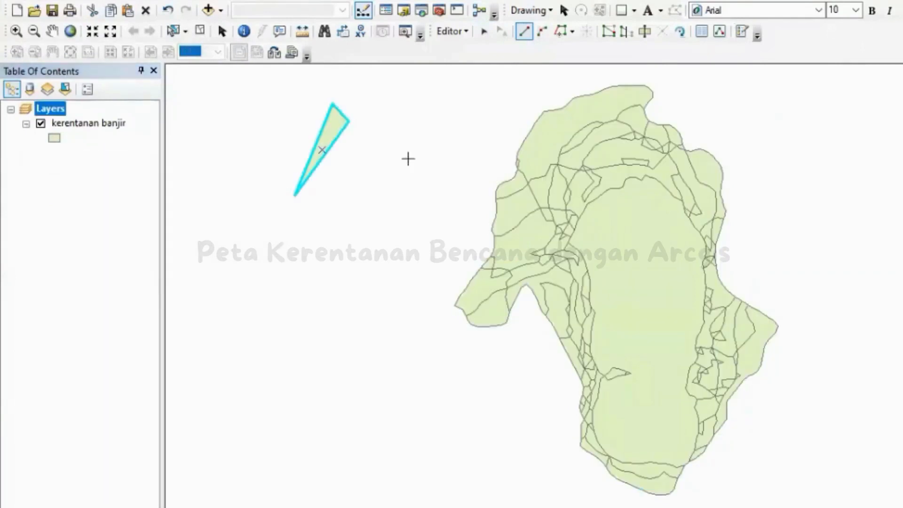
pyautogui.press('Delete')
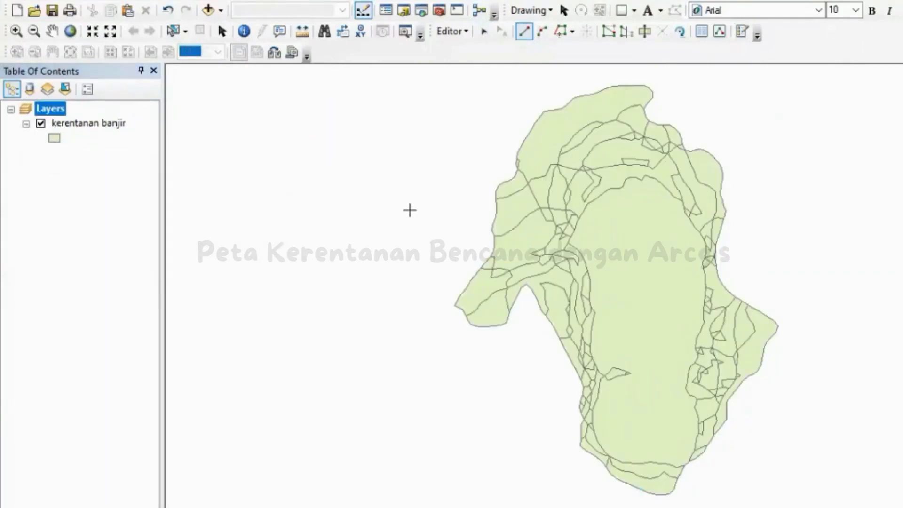
pyautogui.click(564, 10)
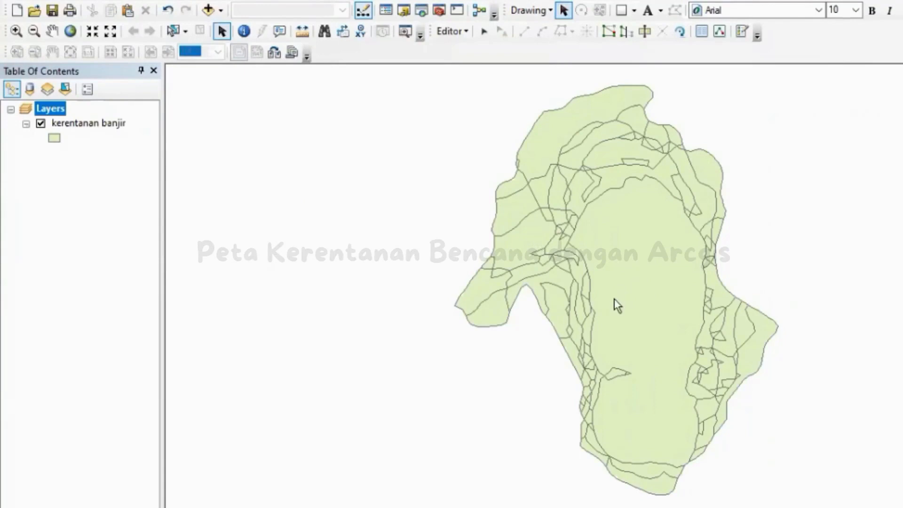
# - Set the kerentanan banjir layer's symbology to unique-value categories based on the Kerentanan field
pyautogui.click(118, 123)
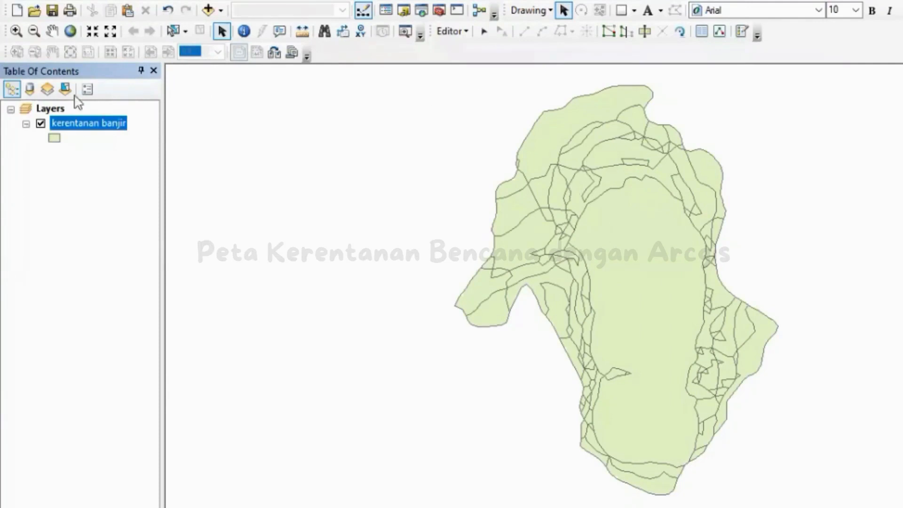
pyautogui.rightClick(96, 126)
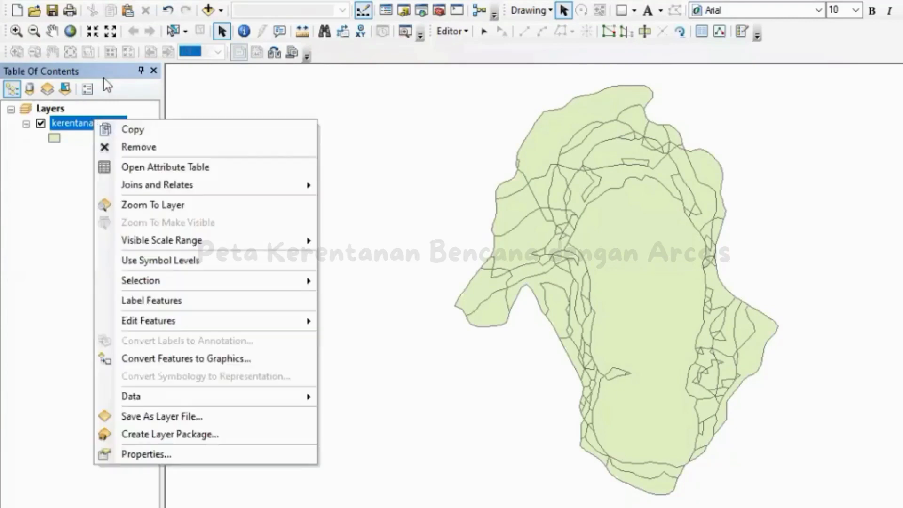
pyautogui.rightClick(80, 126)
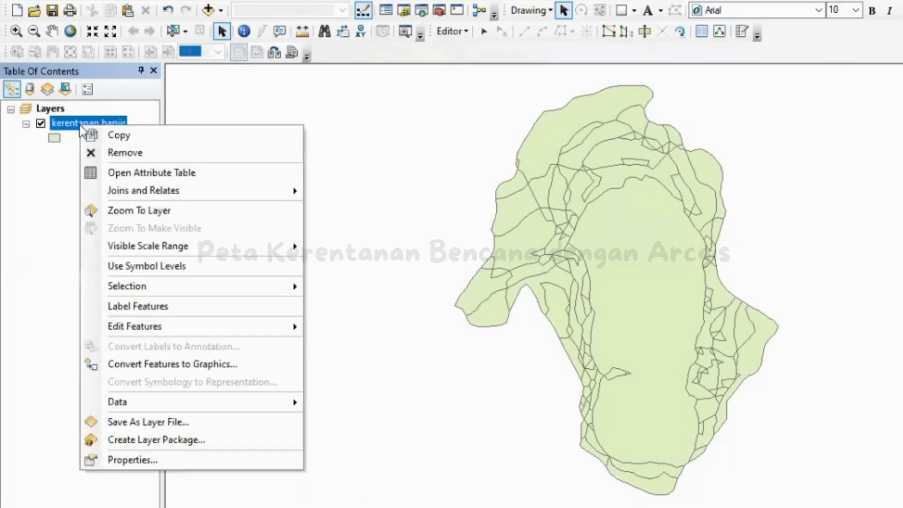
pyautogui.click(124, 460)
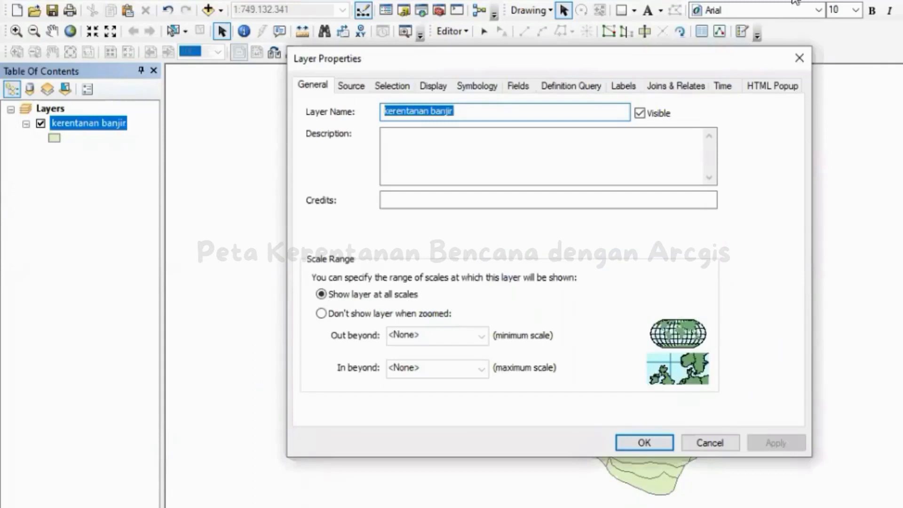
pyautogui.click(488, 90)
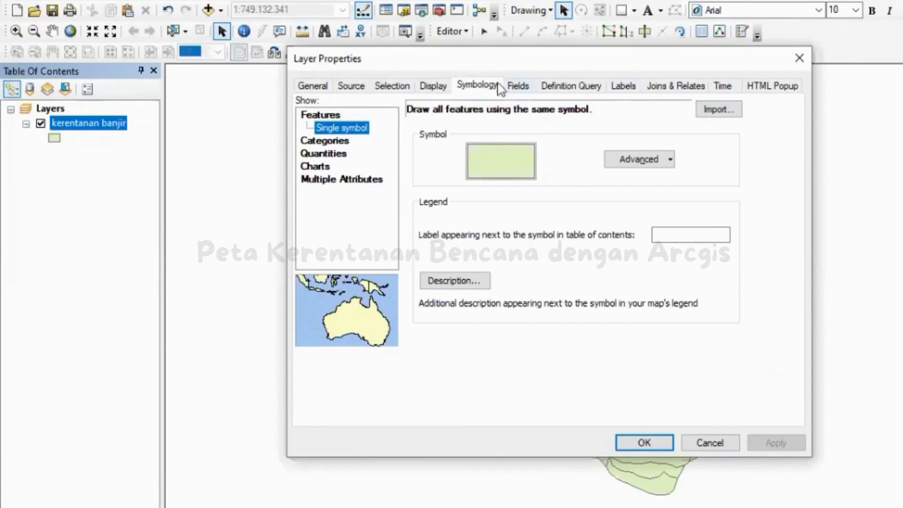
pyautogui.click(327, 143)
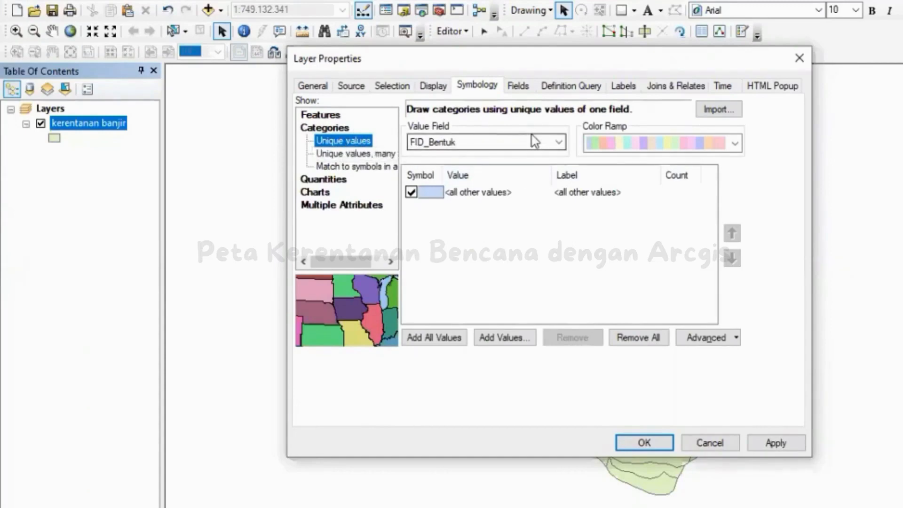
pyautogui.click(500, 143)
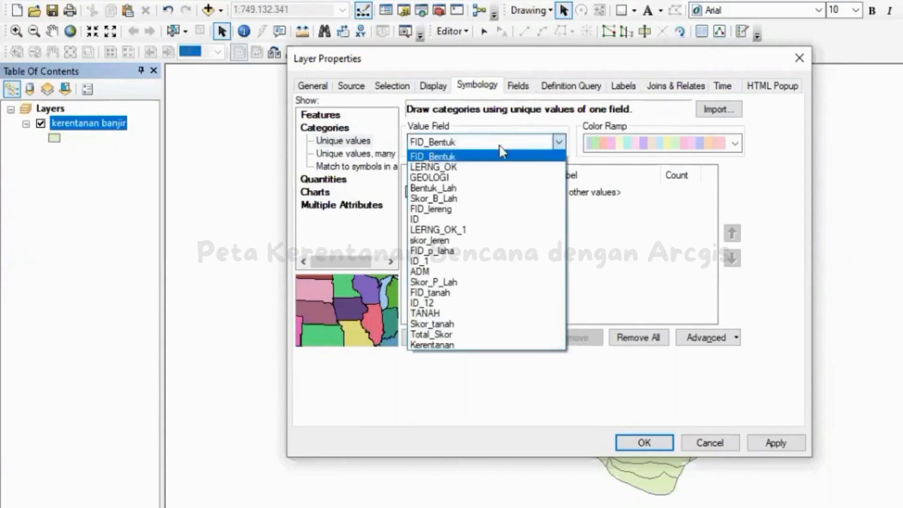
pyautogui.click(454, 345)
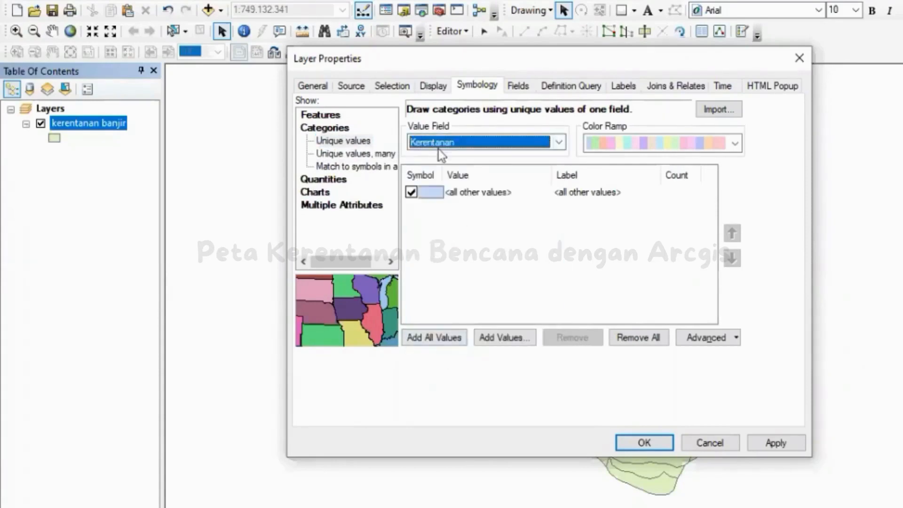
pyautogui.click(547, 144)
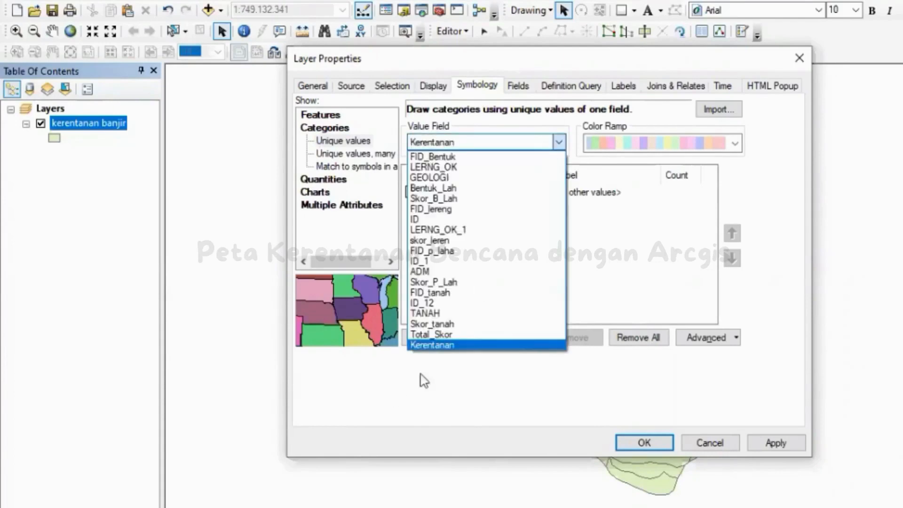
pyautogui.click(451, 346)
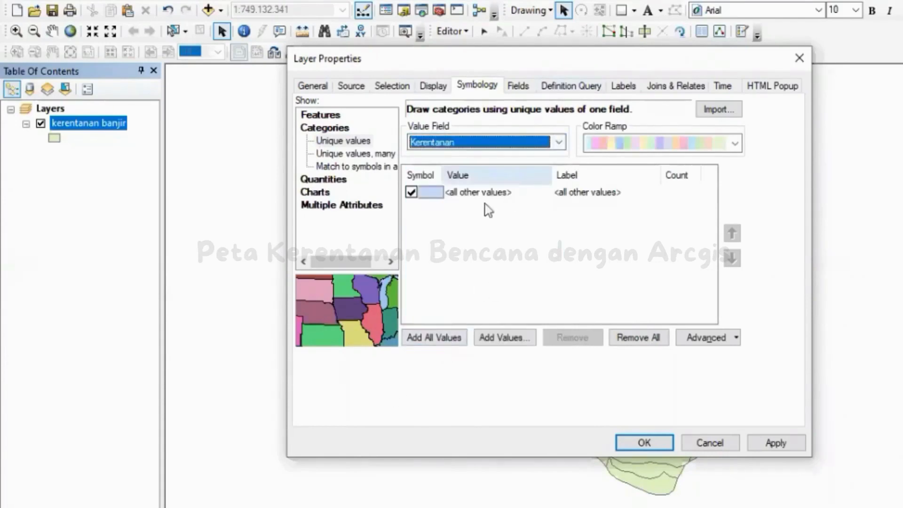
# - Exclude the <all other values> symbol and add all values of the Kerentanan field to the symbol list
pyautogui.click(411, 192)
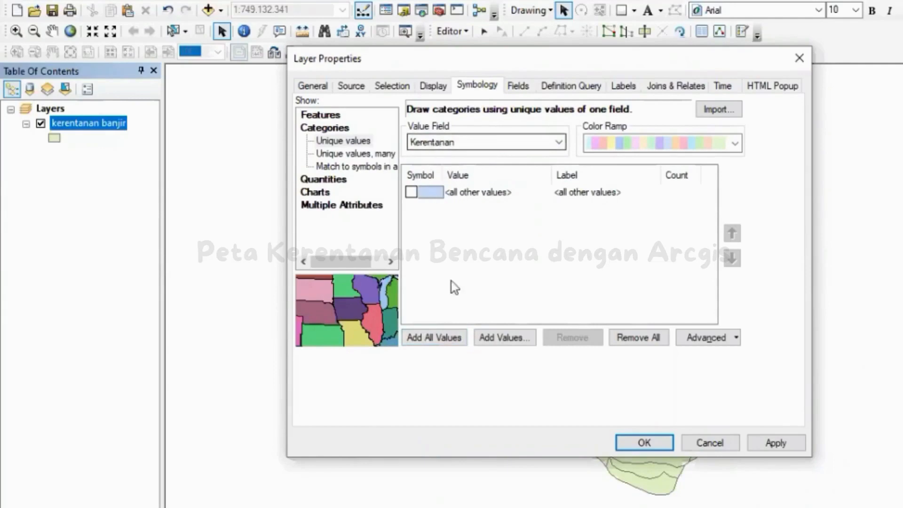
pyautogui.click(429, 338)
pyautogui.click(448, 338)
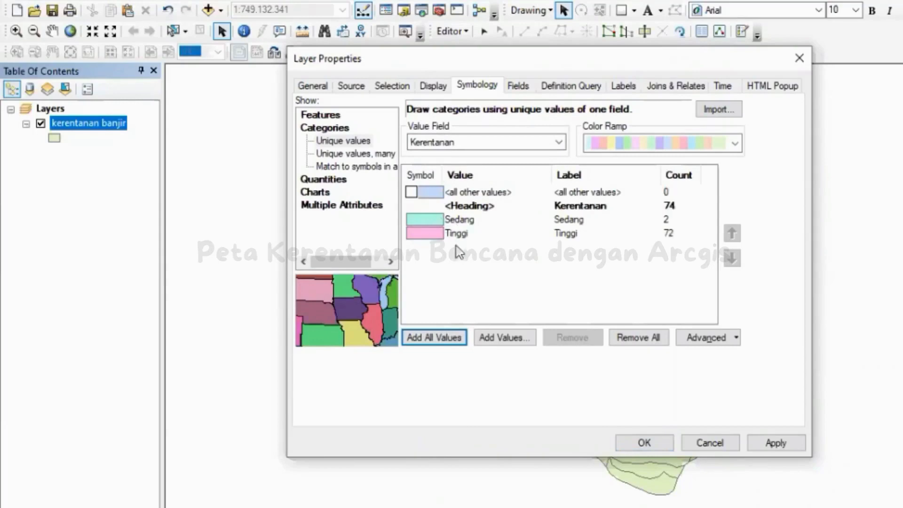
# - Change the fill color of the Sedang class symbol to a light salmon red
pyautogui.click(433, 223)
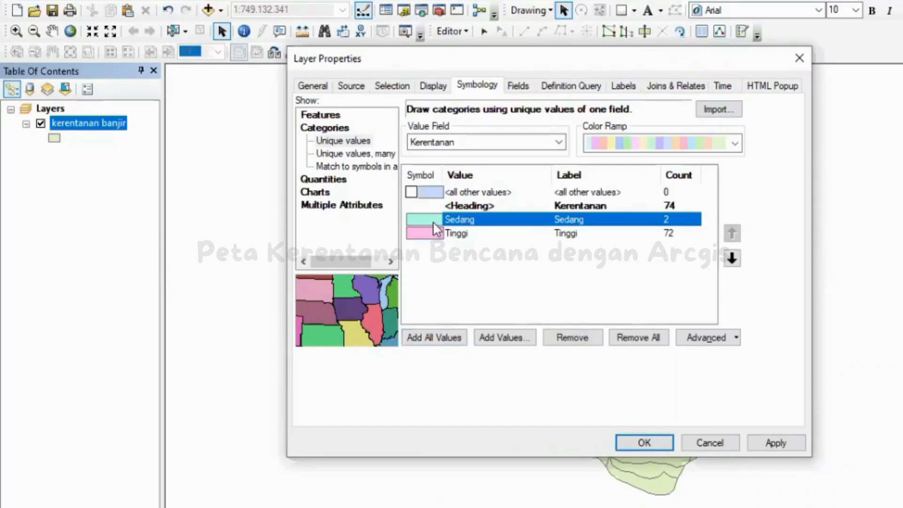
pyautogui.doubleClick(432, 221)
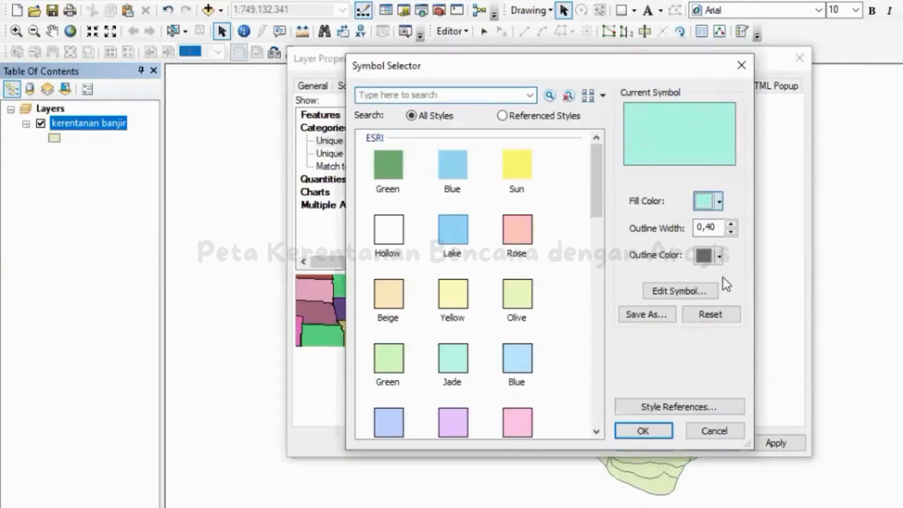
pyautogui.click(718, 201)
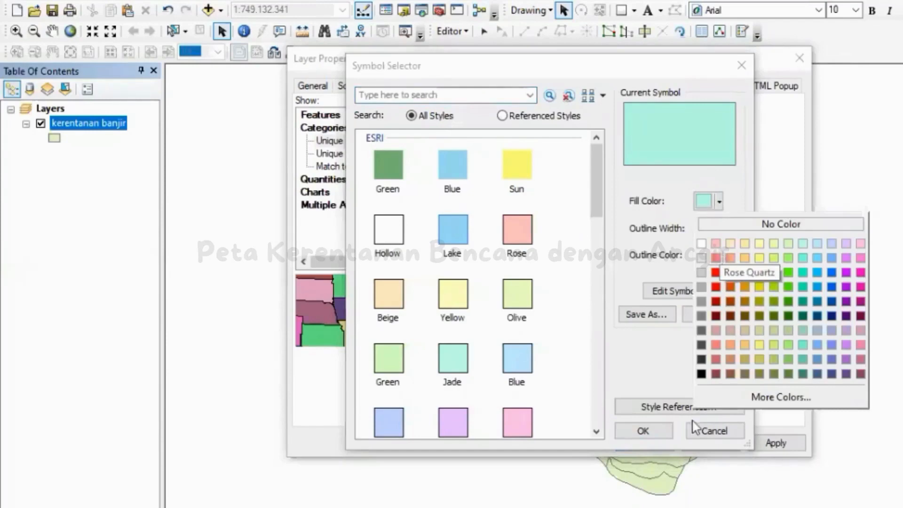
pyautogui.click(715, 345)
pyautogui.click(644, 431)
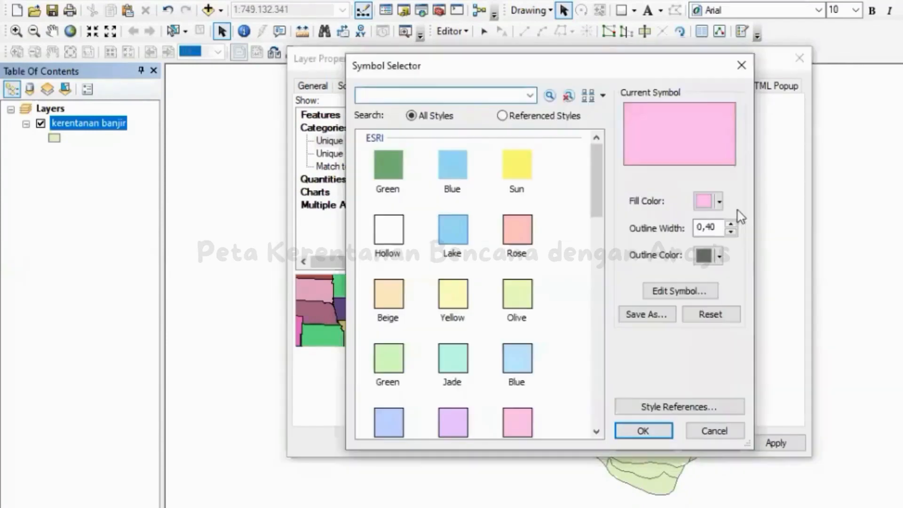
# - Change the fill color of the Tinggi class symbol to Mars Red and apply the symbology to the layer
pyautogui.click(719, 201)
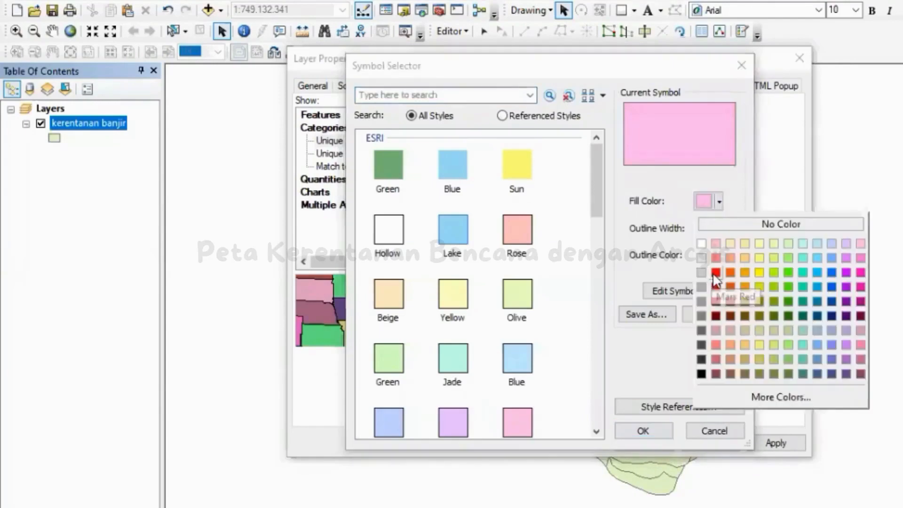
pyautogui.click(718, 281)
pyautogui.click(642, 430)
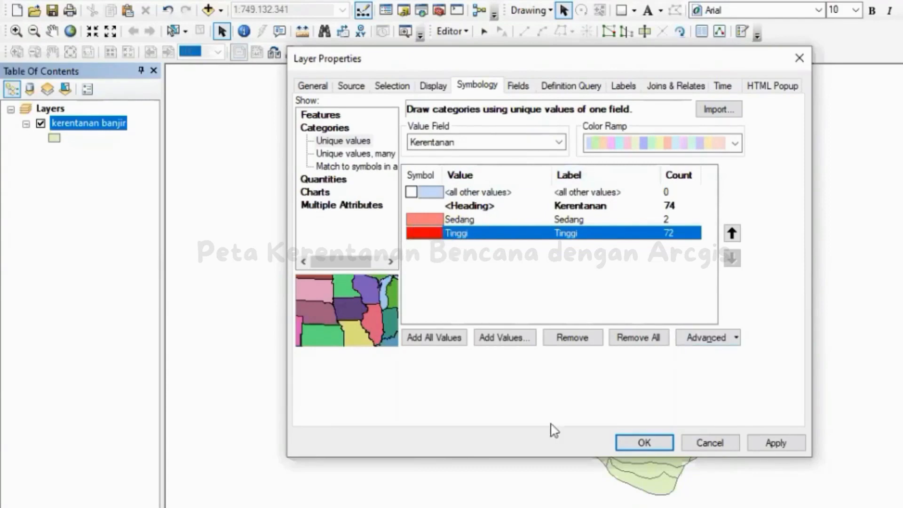
pyautogui.click(668, 445)
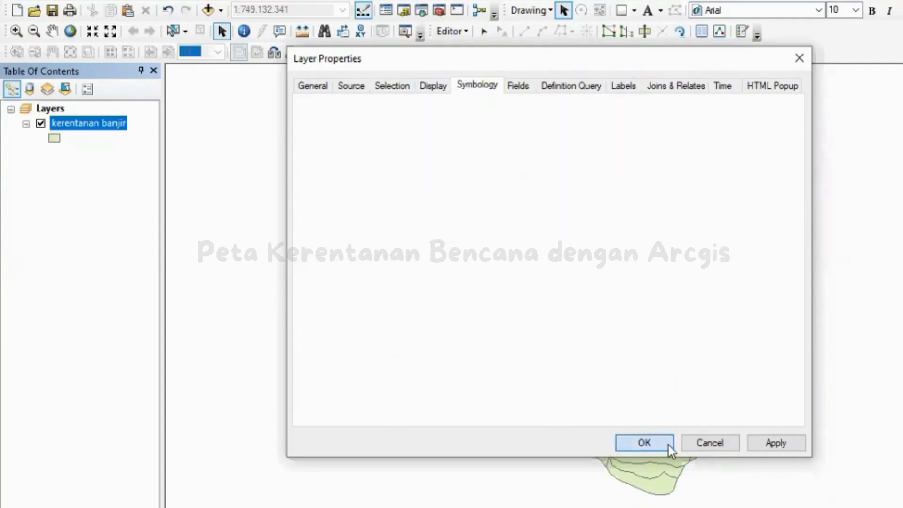